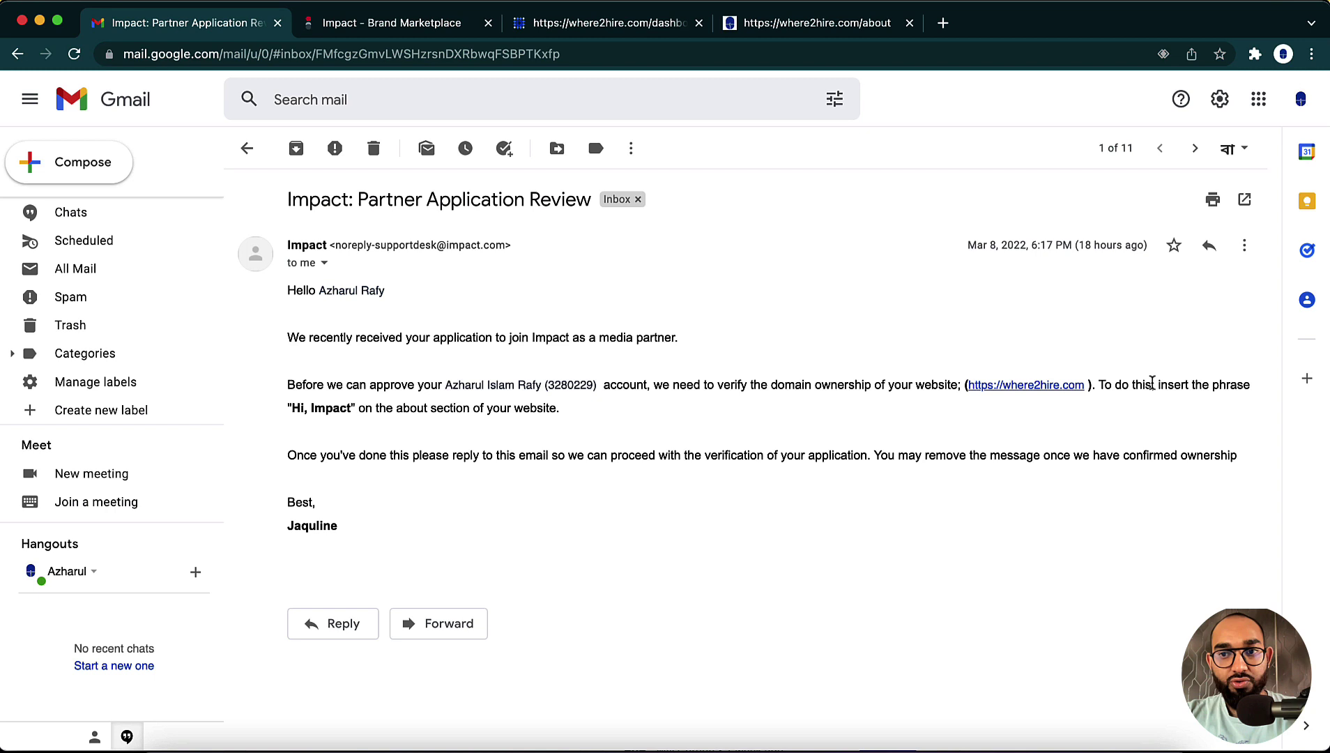
Highlight the phrase "Hi, Impact" in the Impact: Partner Application Review email.
double_click(292, 406)
left_click_drag(290, 404, 327, 404)
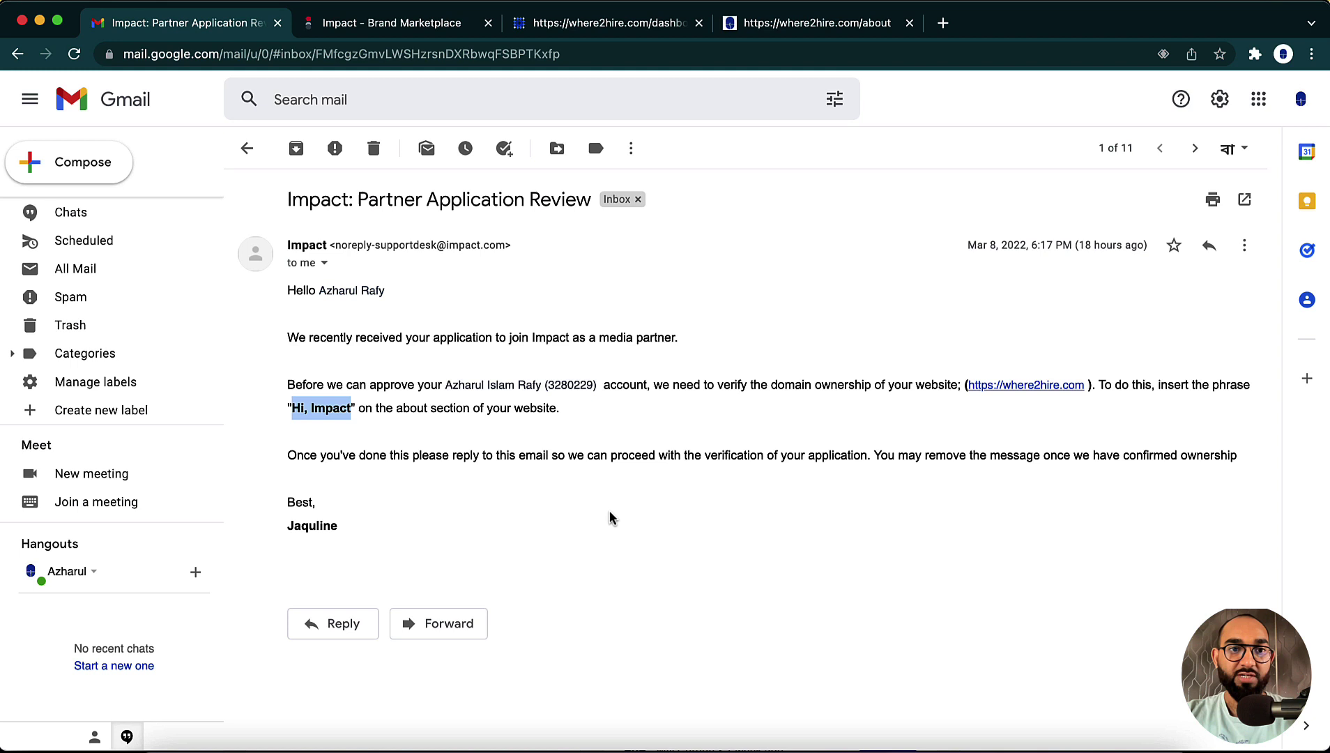
left_click(294, 411)
left_click_drag(293, 412, 325, 411)
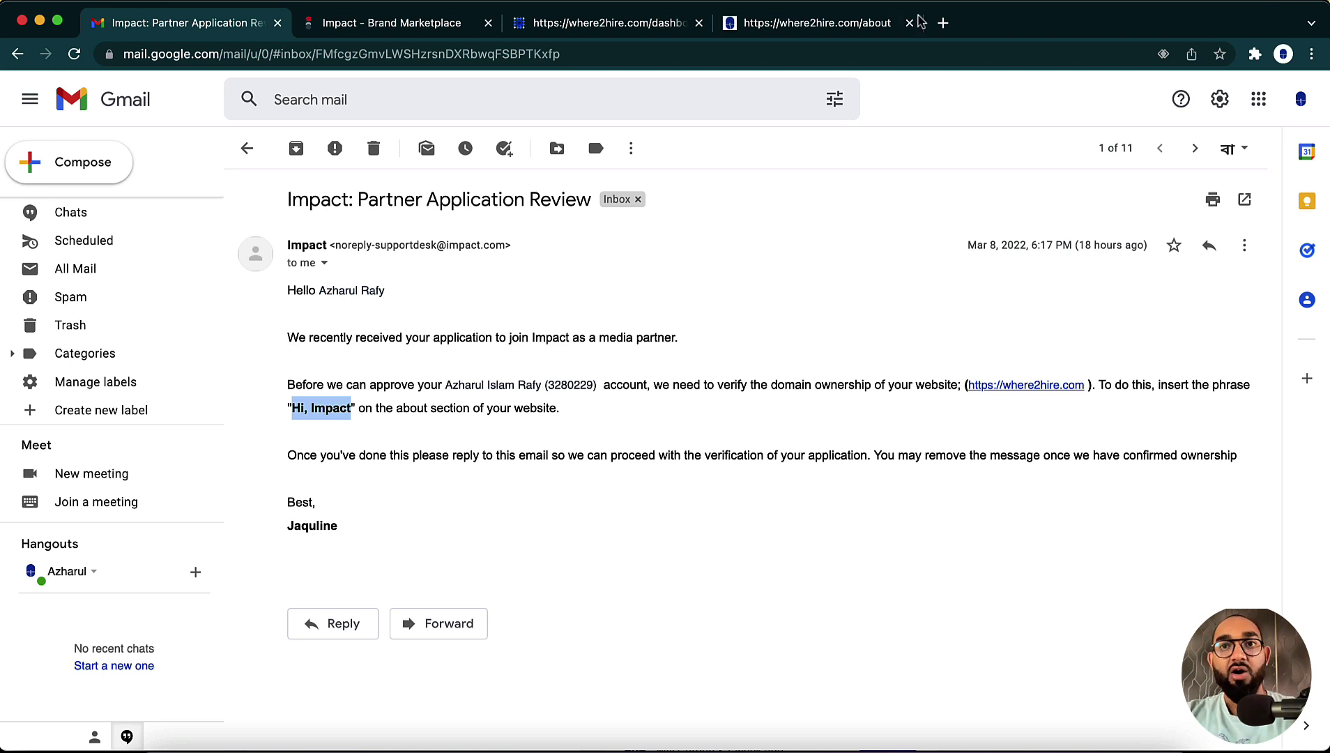
Open YouTube in a new browser tab.
left_click(942, 23)
type("you")
key("Return")
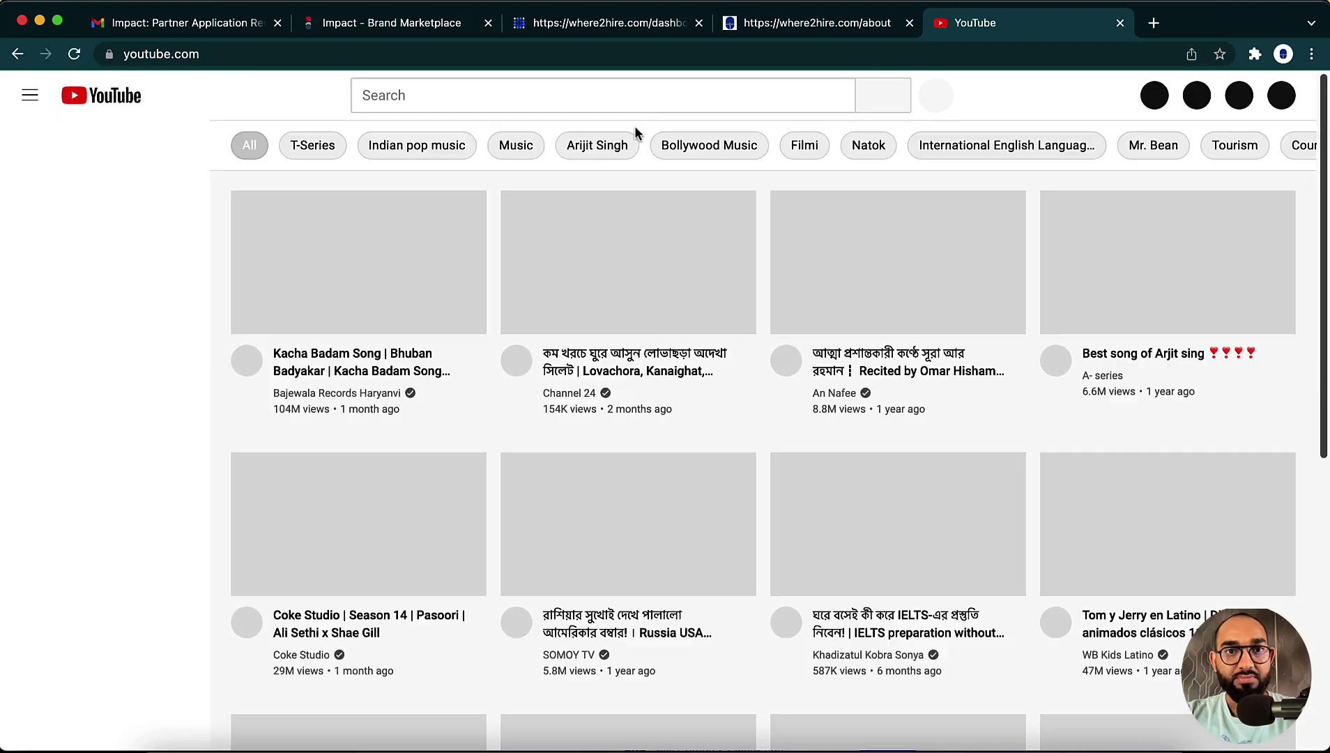
Find the Azharul Rafy channel, view its About section, and return to Gmail.
left_click(632, 104)
type("azharul rafy")
key("Return")
left_click(428, 254)
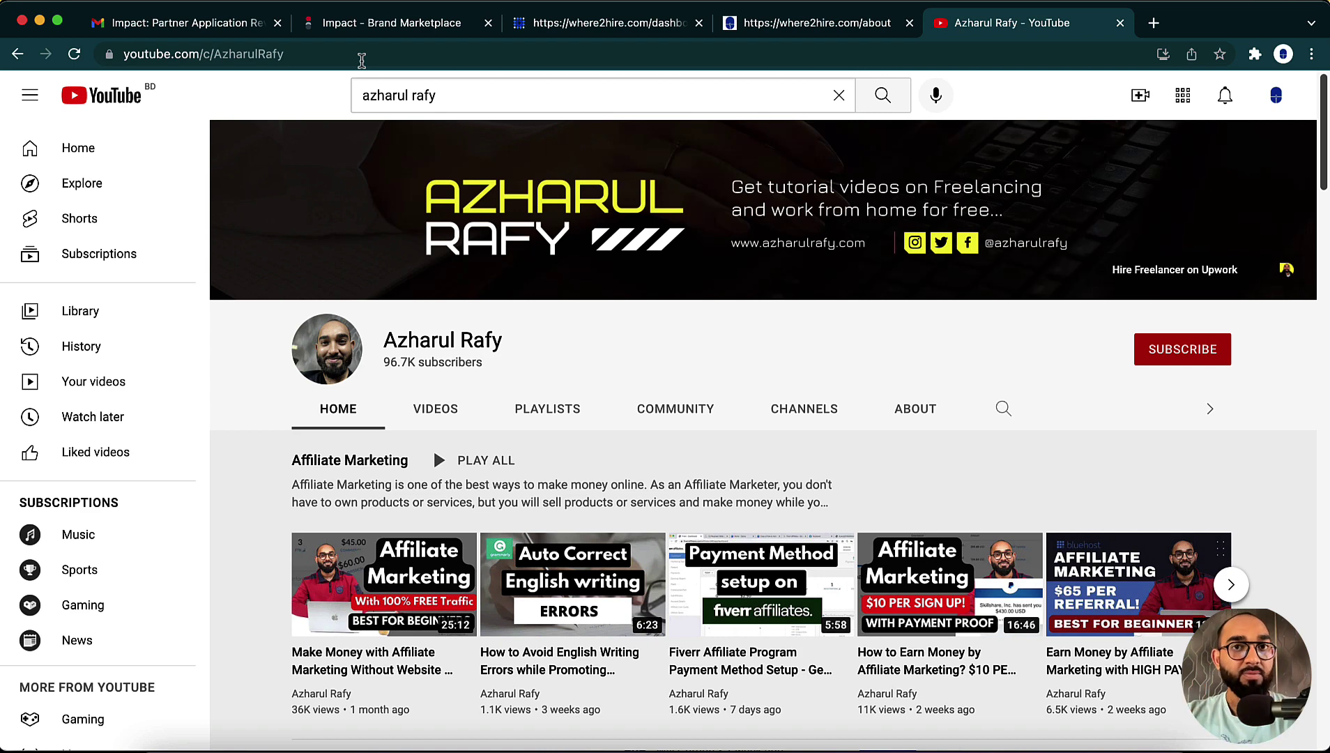
left_click(913, 407)
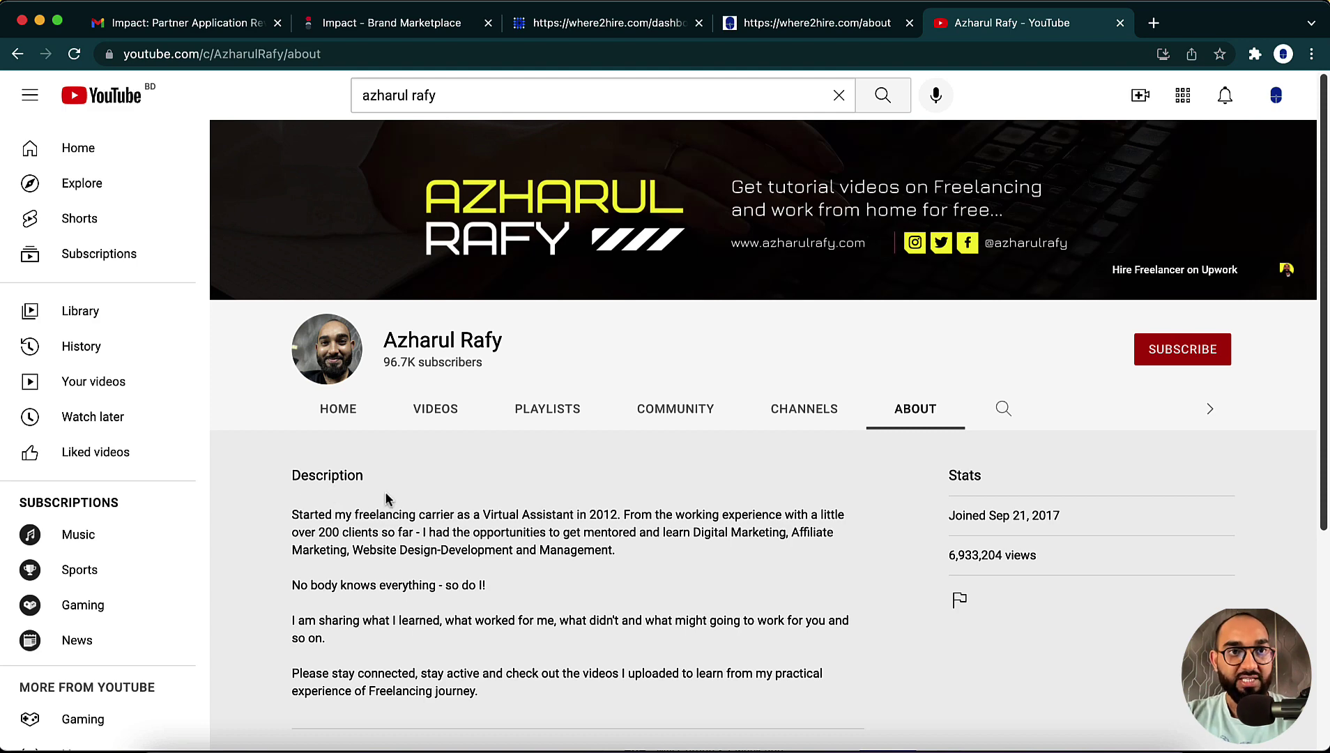
left_click(236, 29)
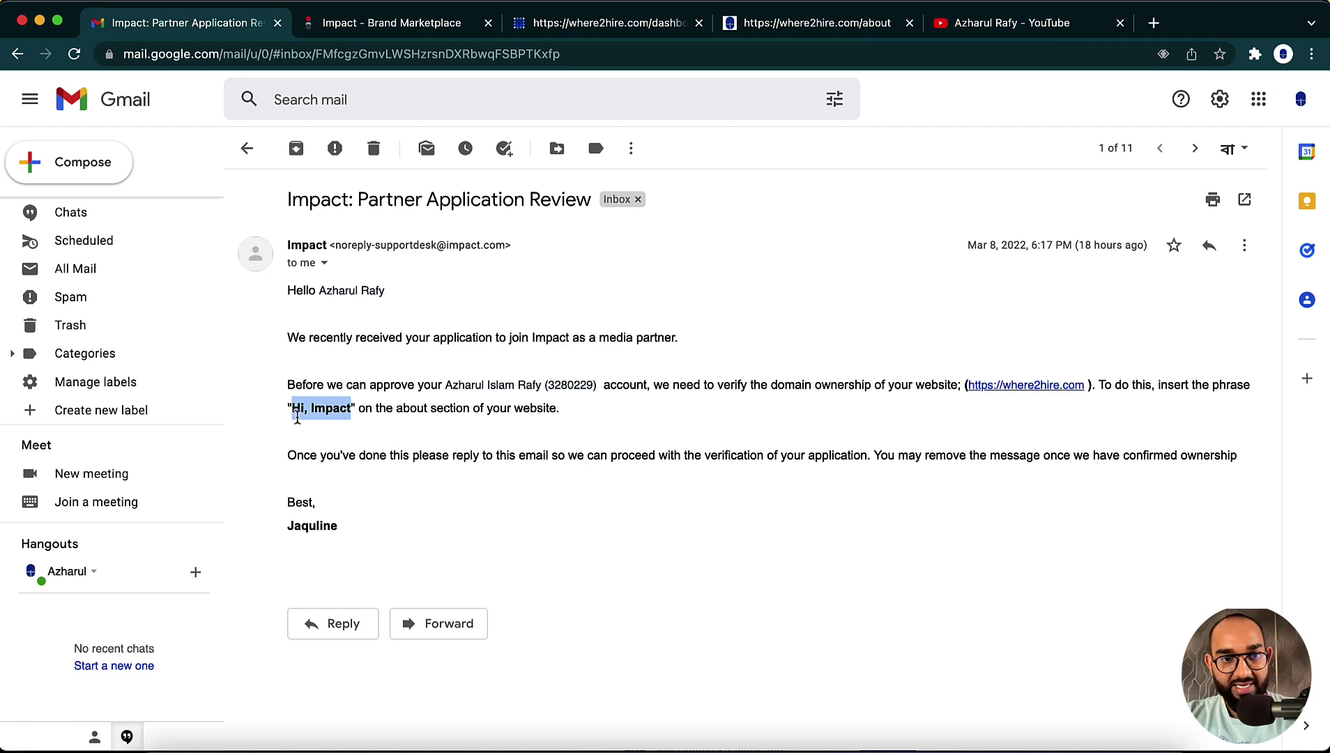
Copy "Hi, Impact" from the email and view where2hire.com/about from the dashboard tab.
left_click_drag(290, 408, 352, 408)
right_click(329, 413)
left_click(352, 447)
right_click(297, 409)
left_click(351, 448)
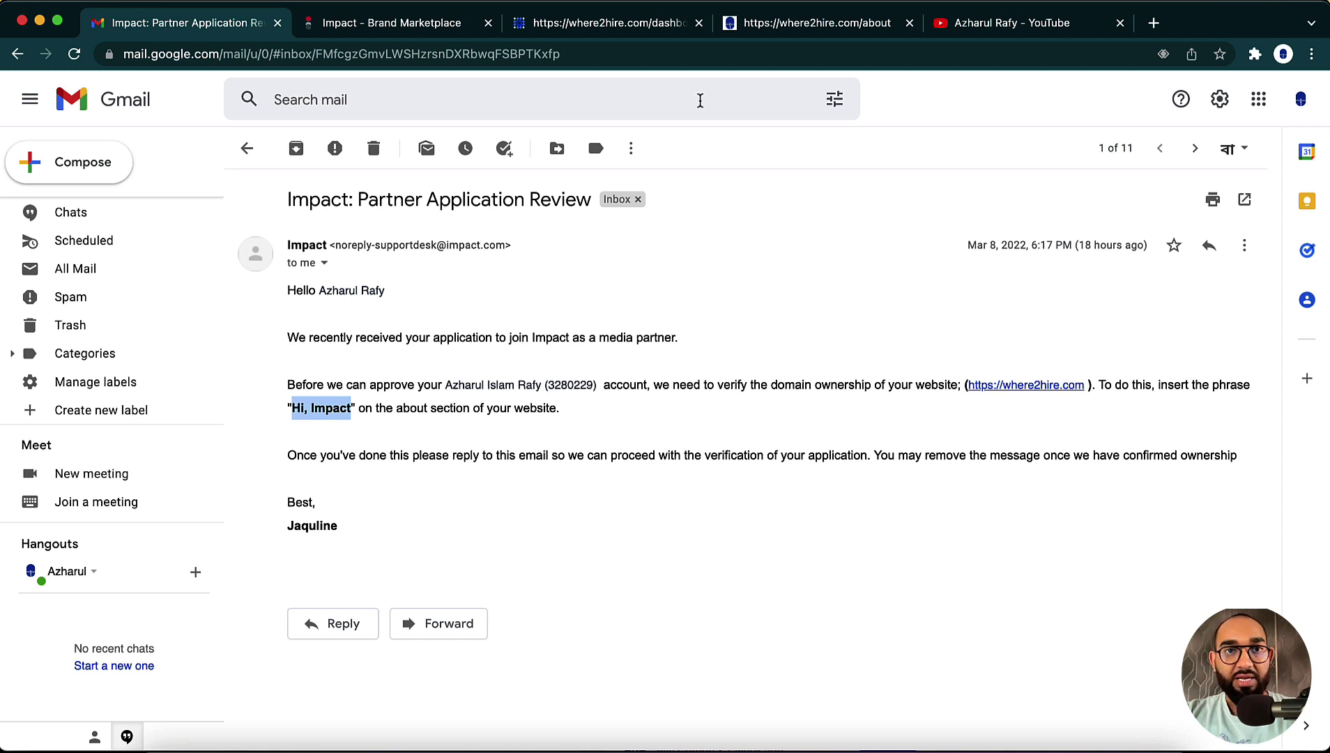
left_click(595, 24)
left_click(770, 35)
Add a single-column top section with a text element reading "Hi, Impact".
left_click(607, 32)
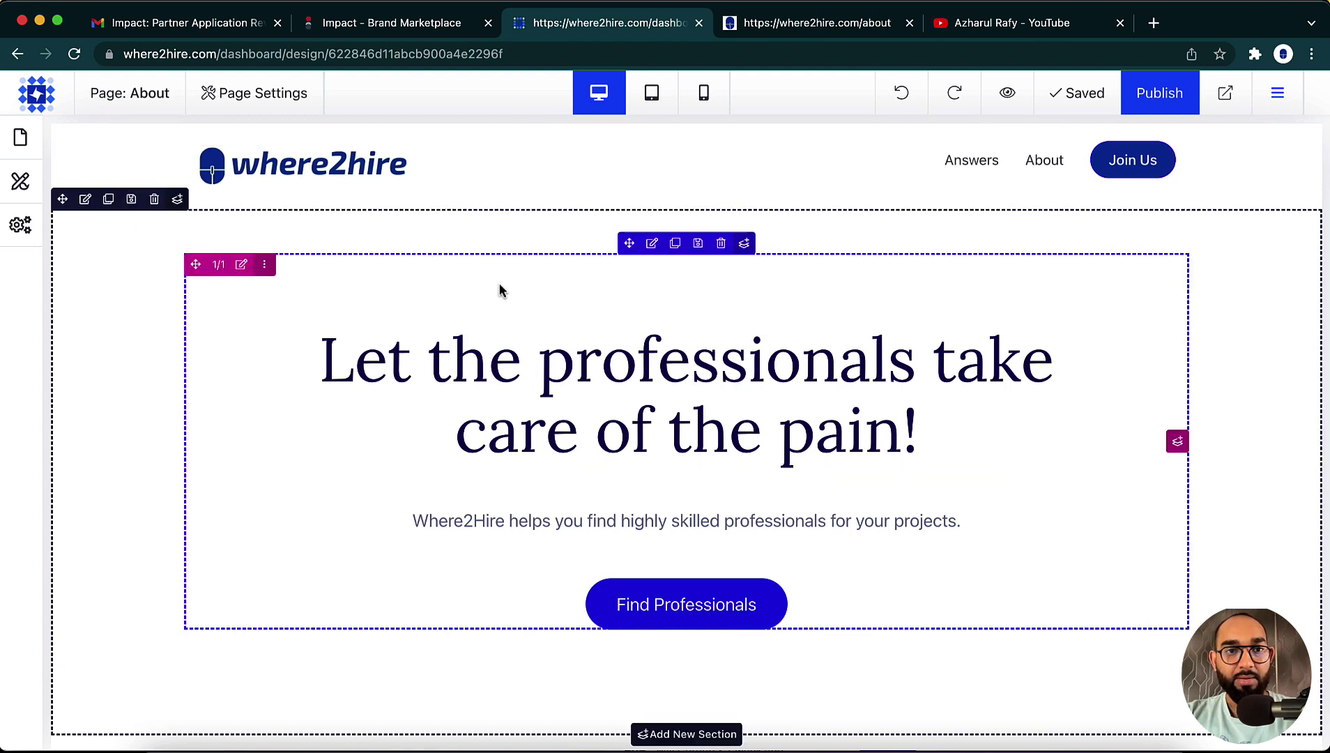
left_click(689, 217)
left_click(373, 213)
left_click(249, 322)
left_click(707, 300)
scroll(773, 532, "down", 3)
scroll(772, 532, "down", 2)
scroll(772, 532, "down", 2)
left_click(772, 534)
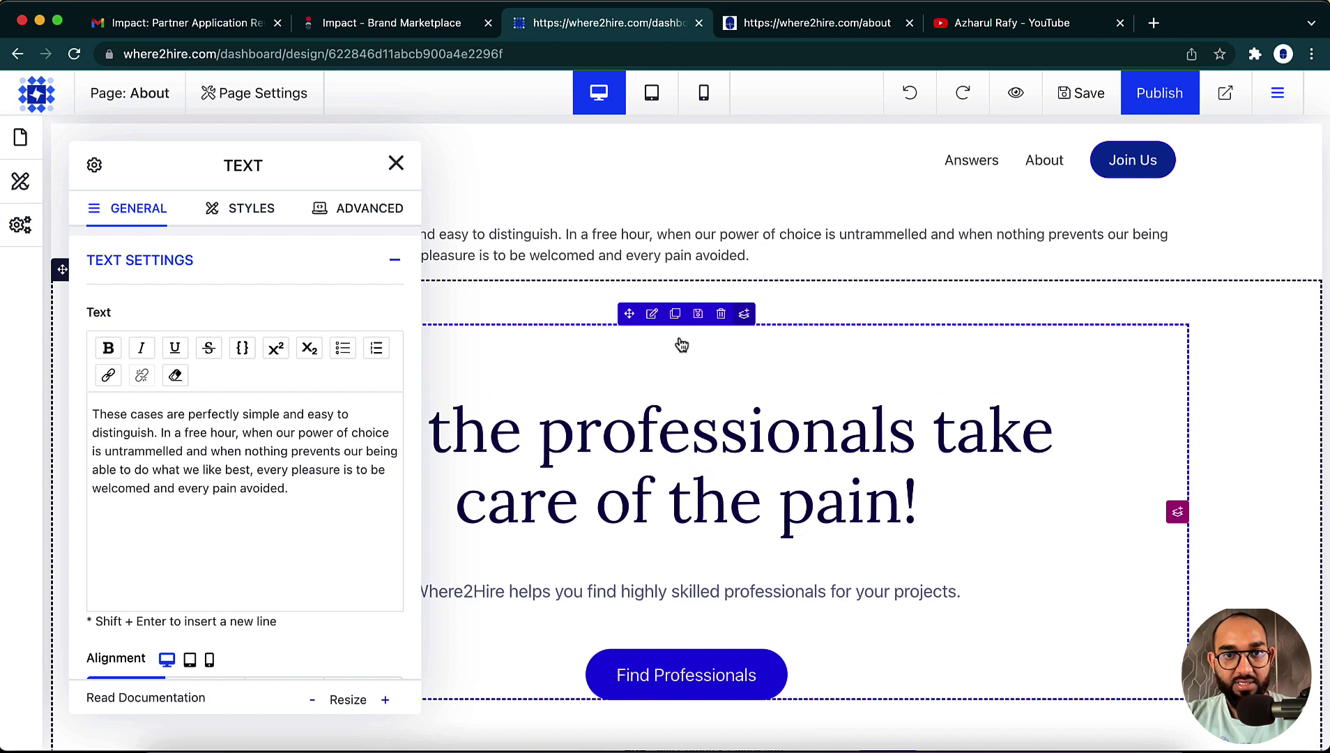
triple_click(231, 416)
type("Hi, Impact")
left_click(396, 163)
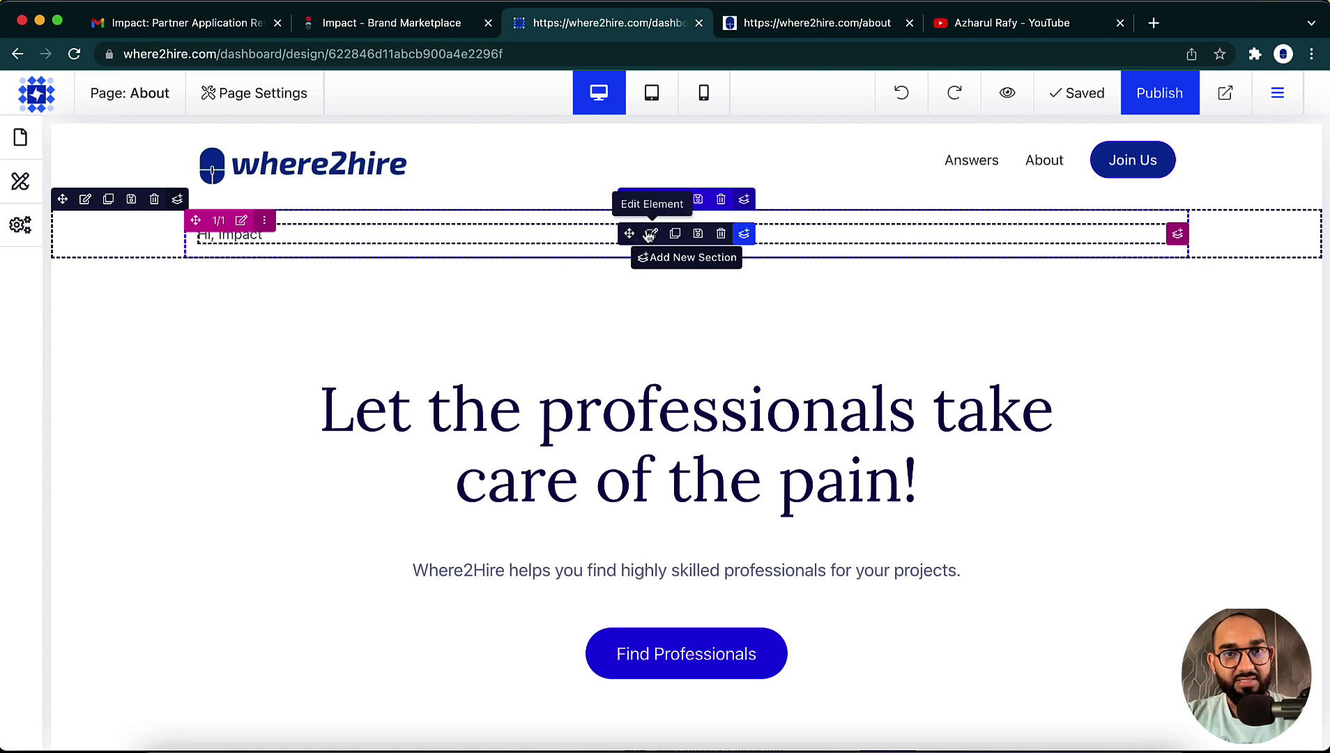
Bold the "Hi, Impact" text, wrap it in quotes, and publish the About page.
left_click(648, 235)
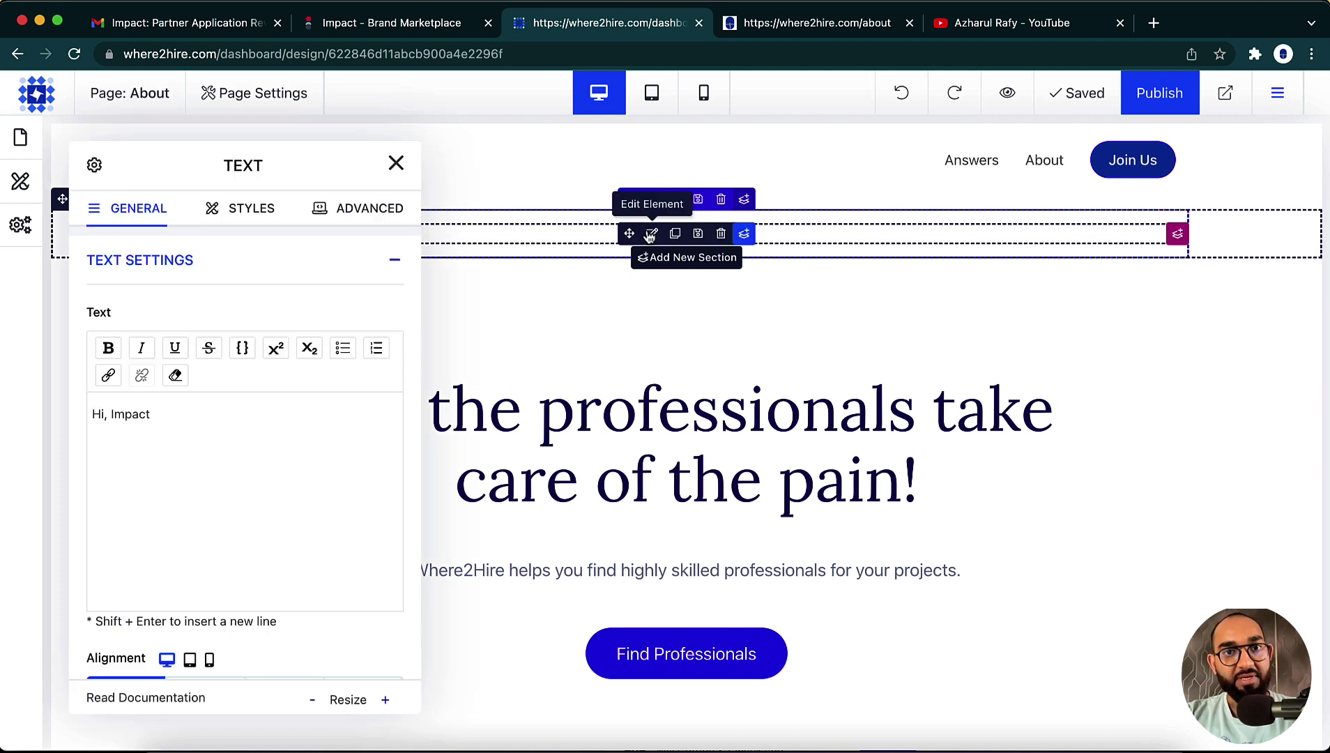
left_click(241, 435)
left_click_drag(96, 414, 155, 414)
left_click(108, 347)
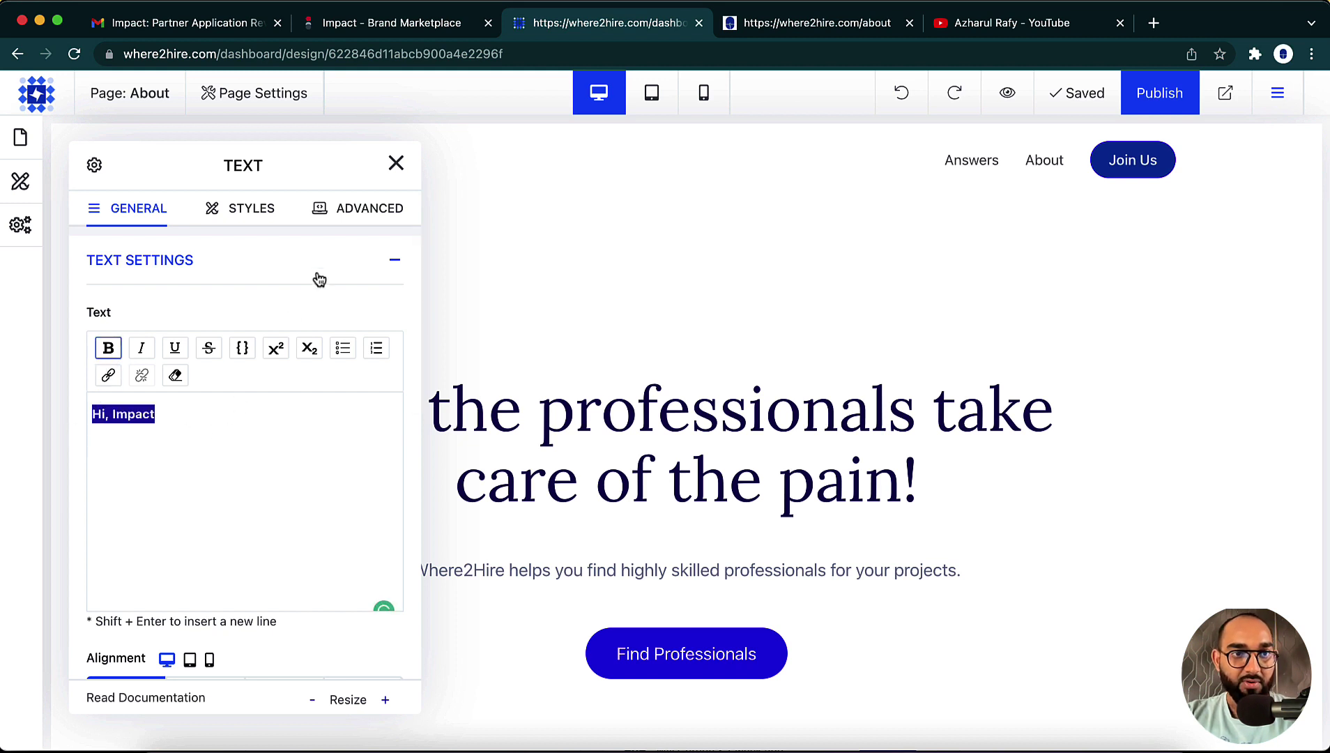
left_click(220, 425)
type("\"")
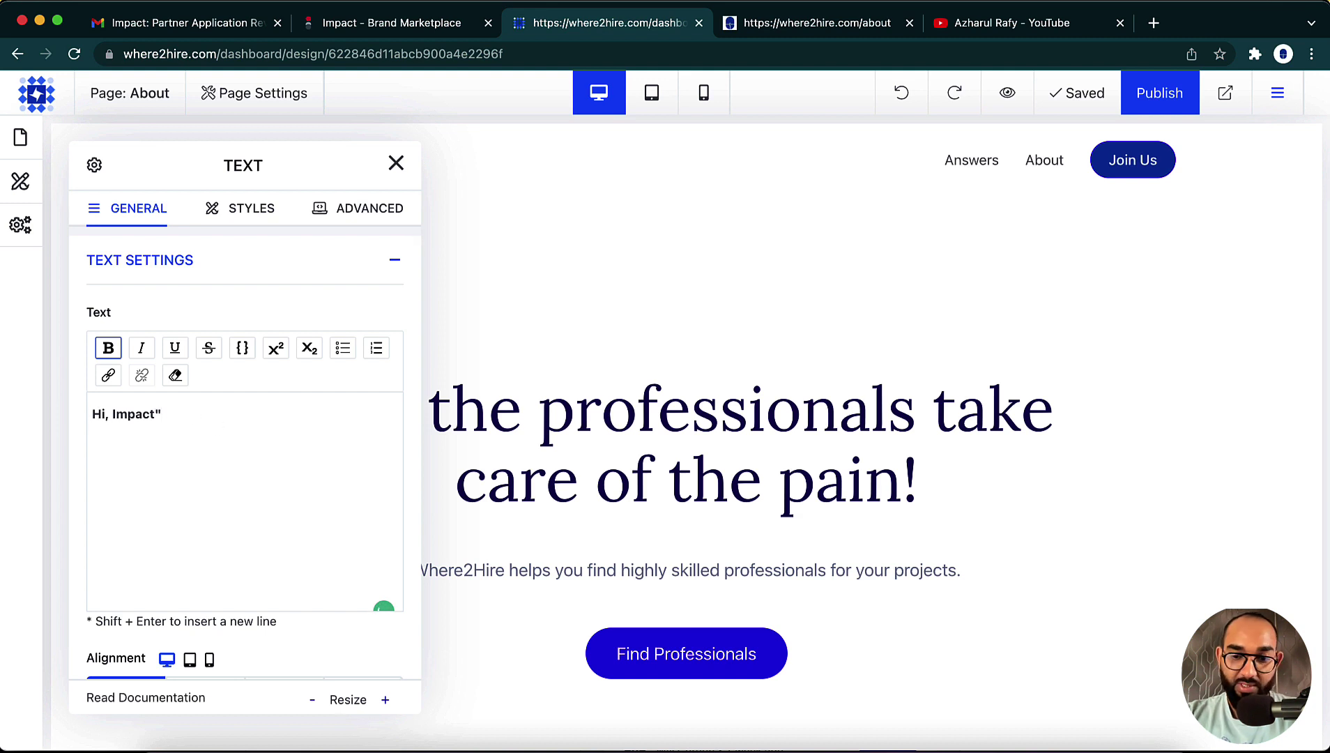
key("Home")
type("\"")
left_click(396, 163)
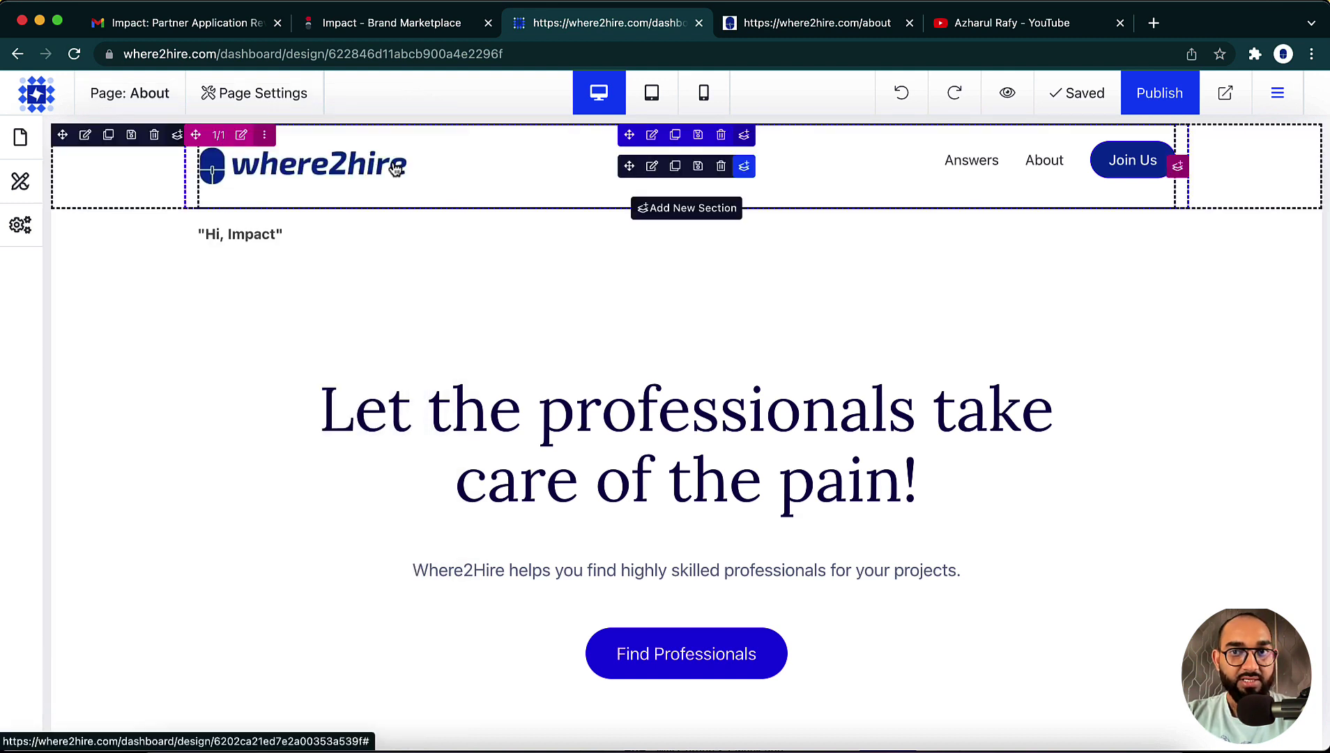
left_click(1150, 104)
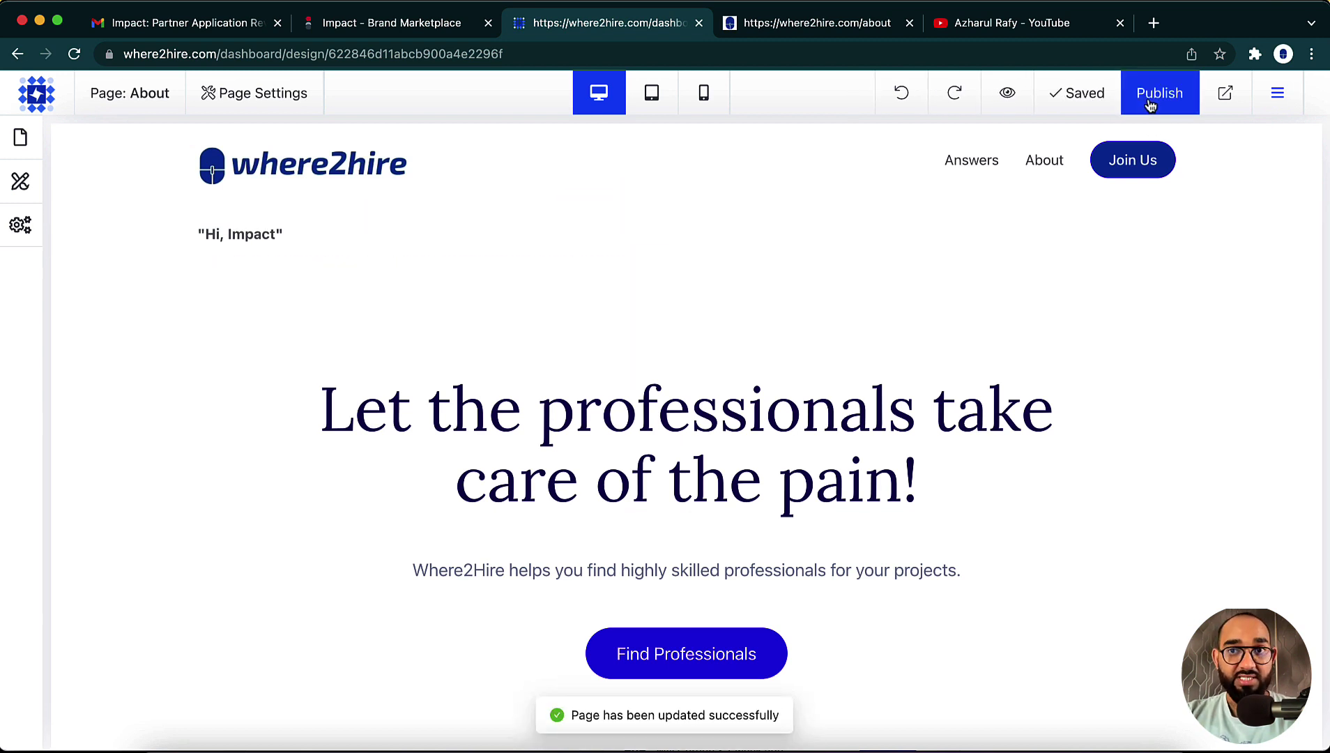
mouse_move(345, 240)
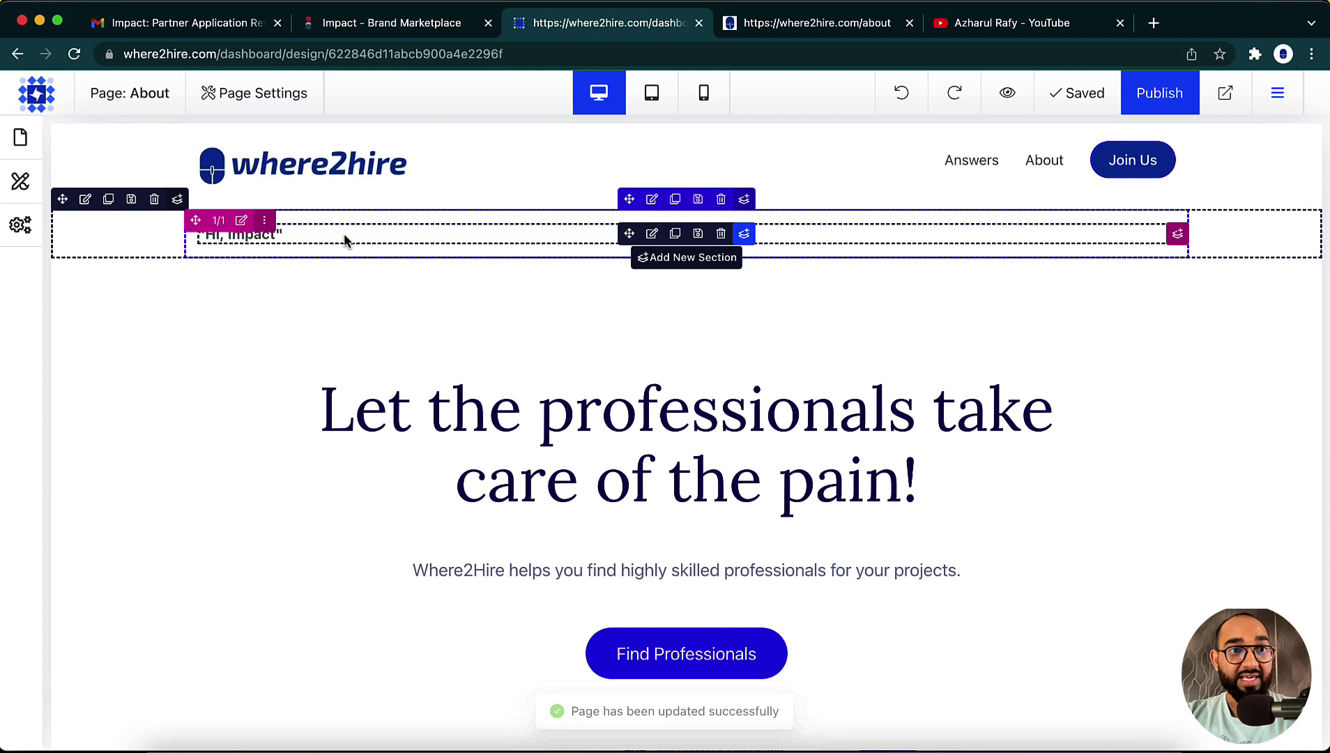
Reply to Impact confirming the phrase is on the About page, ending "Here is the about page link:".
left_click(199, 32)
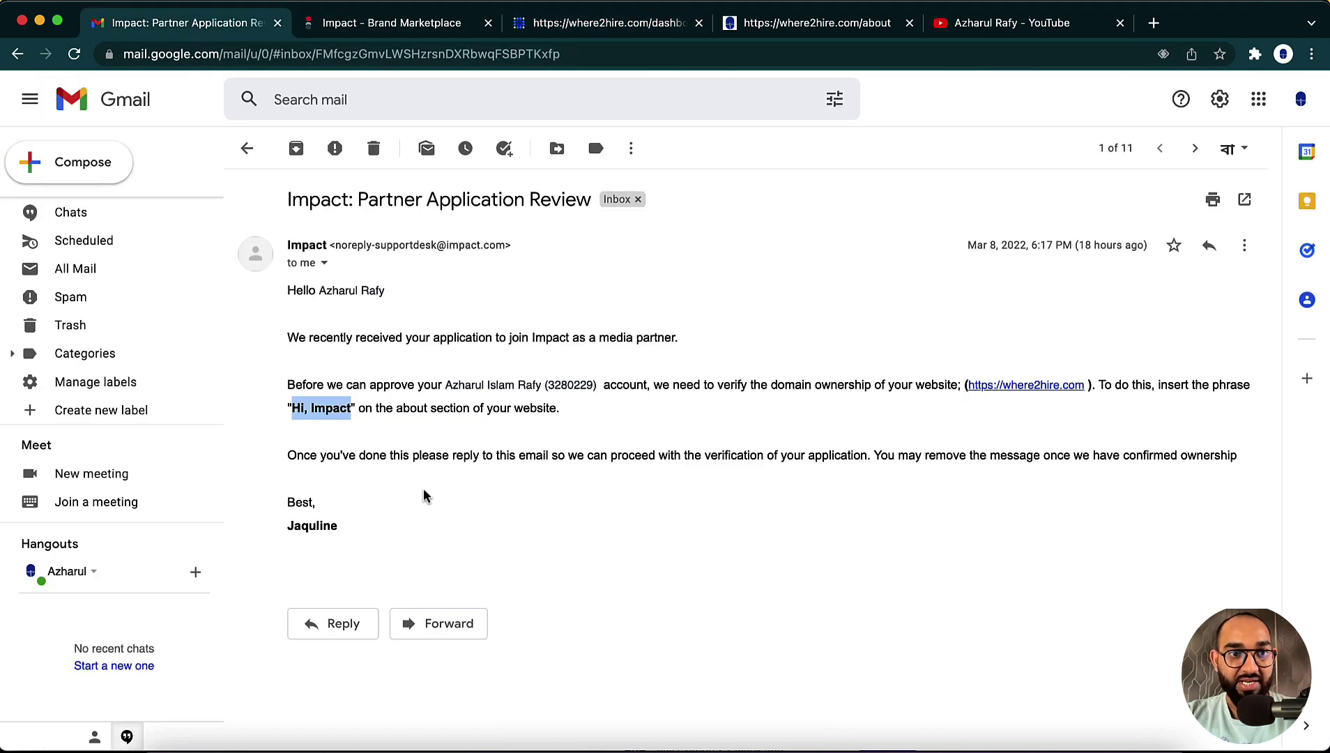
left_click(354, 619)
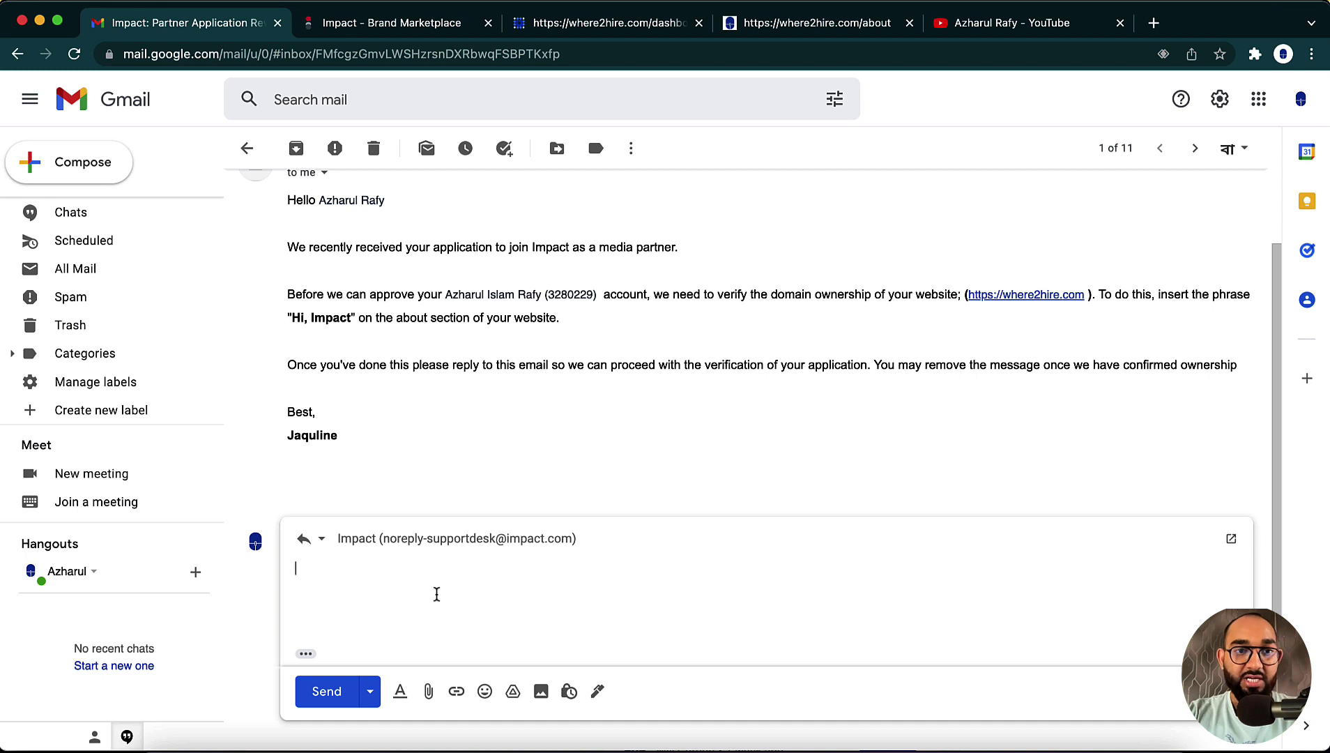
type("Hi Jaquline,")
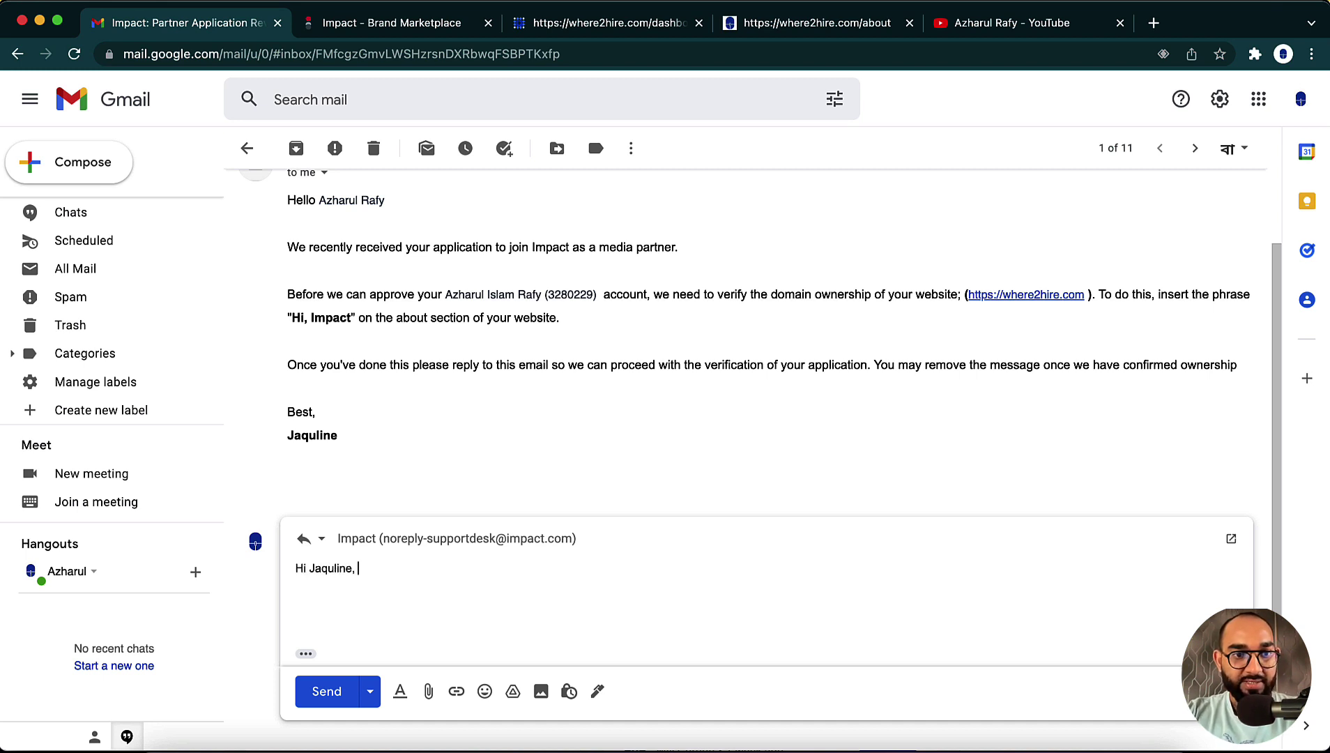
type("I hav")
type("added the")
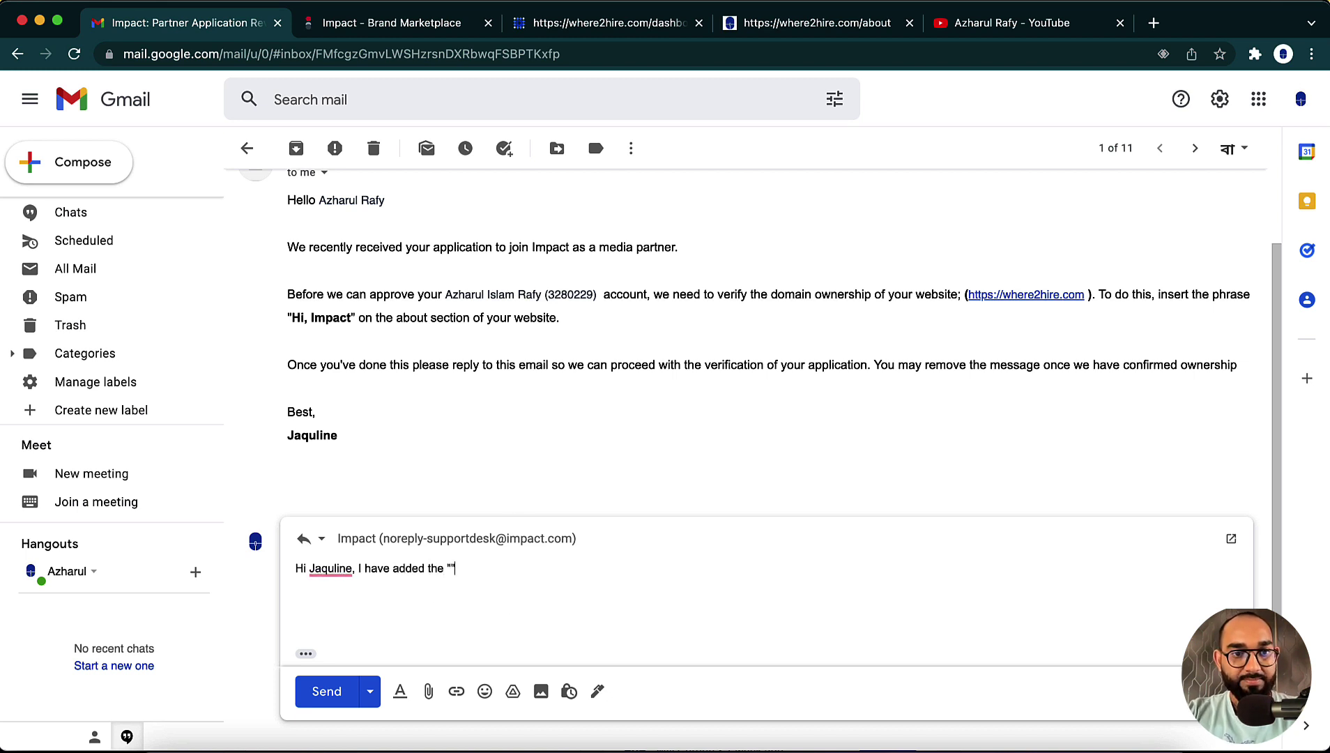
type(" Hi, Imo")
type(" te")
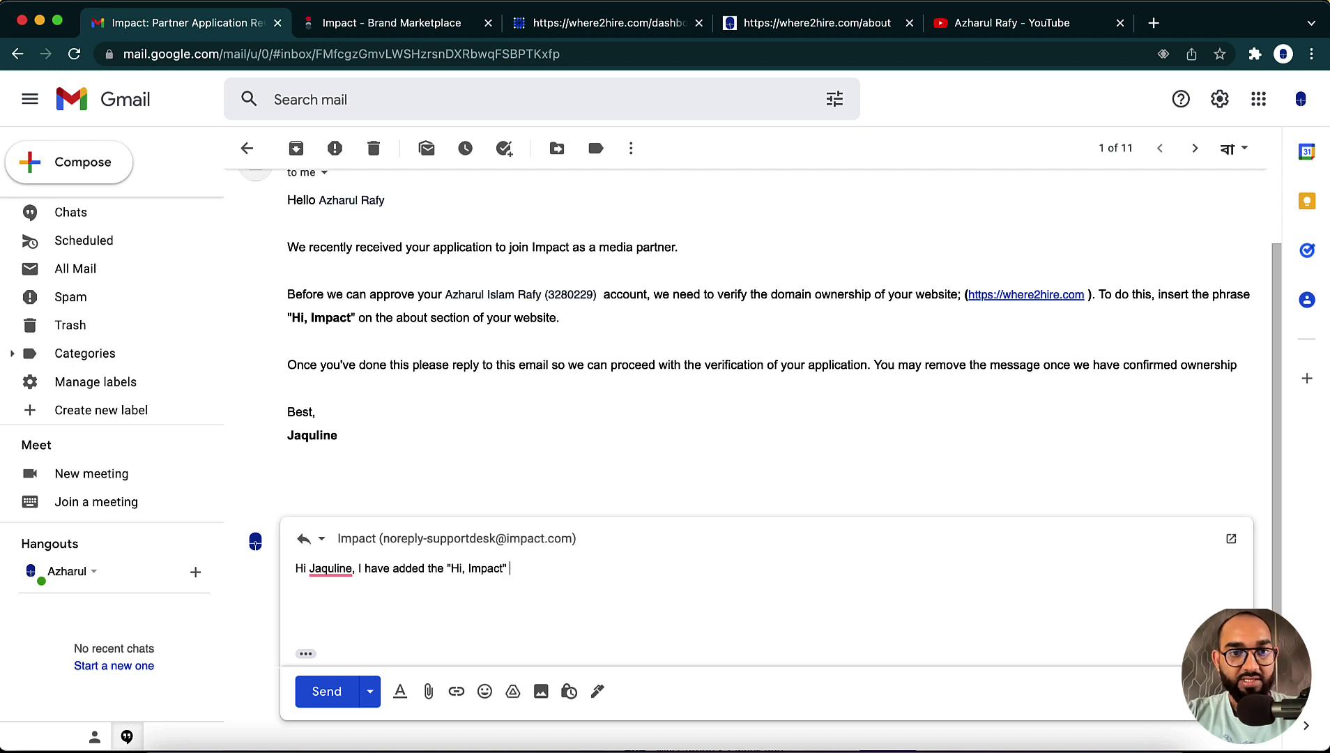
type("phase on the about page of my website. Please review and")
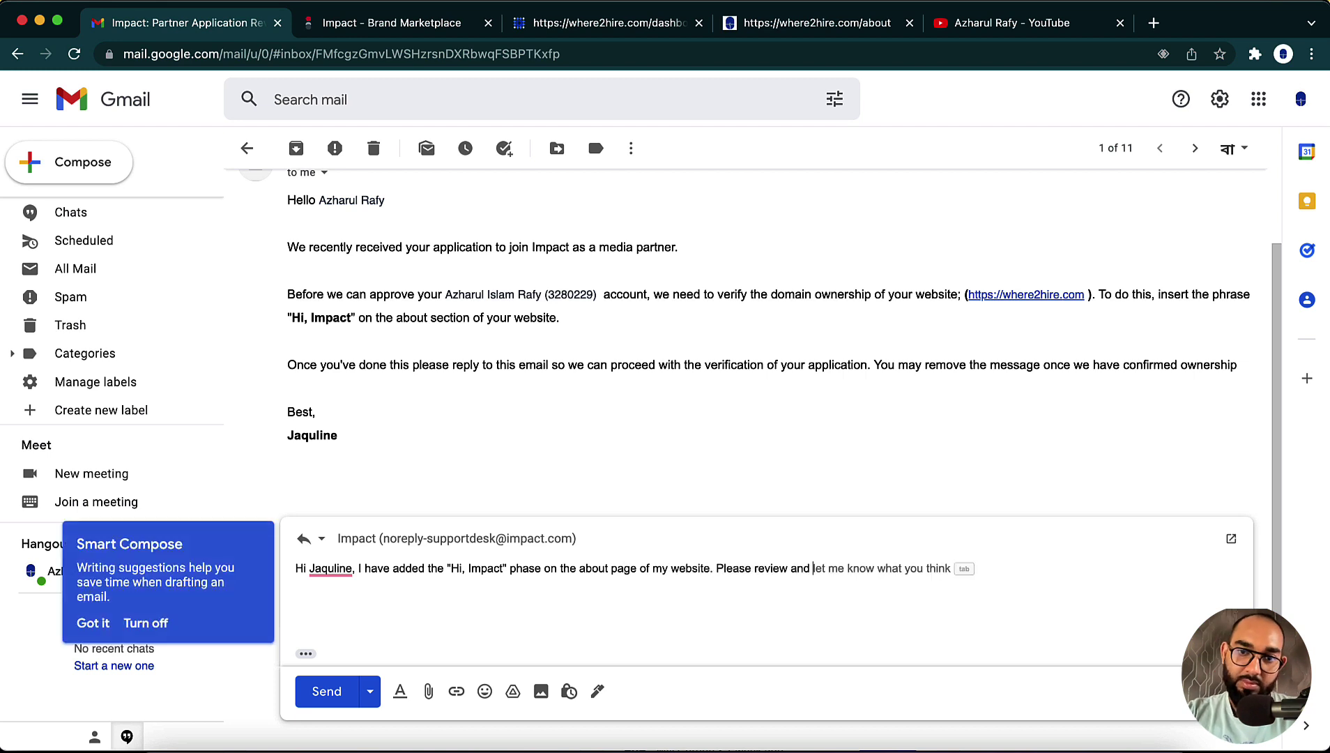
type("confirm.")
key("Return")
key("Return")
type("Here is the about")
key("BackSpace")
key("BackSpace")
key("BackSpace")
type("page link:")
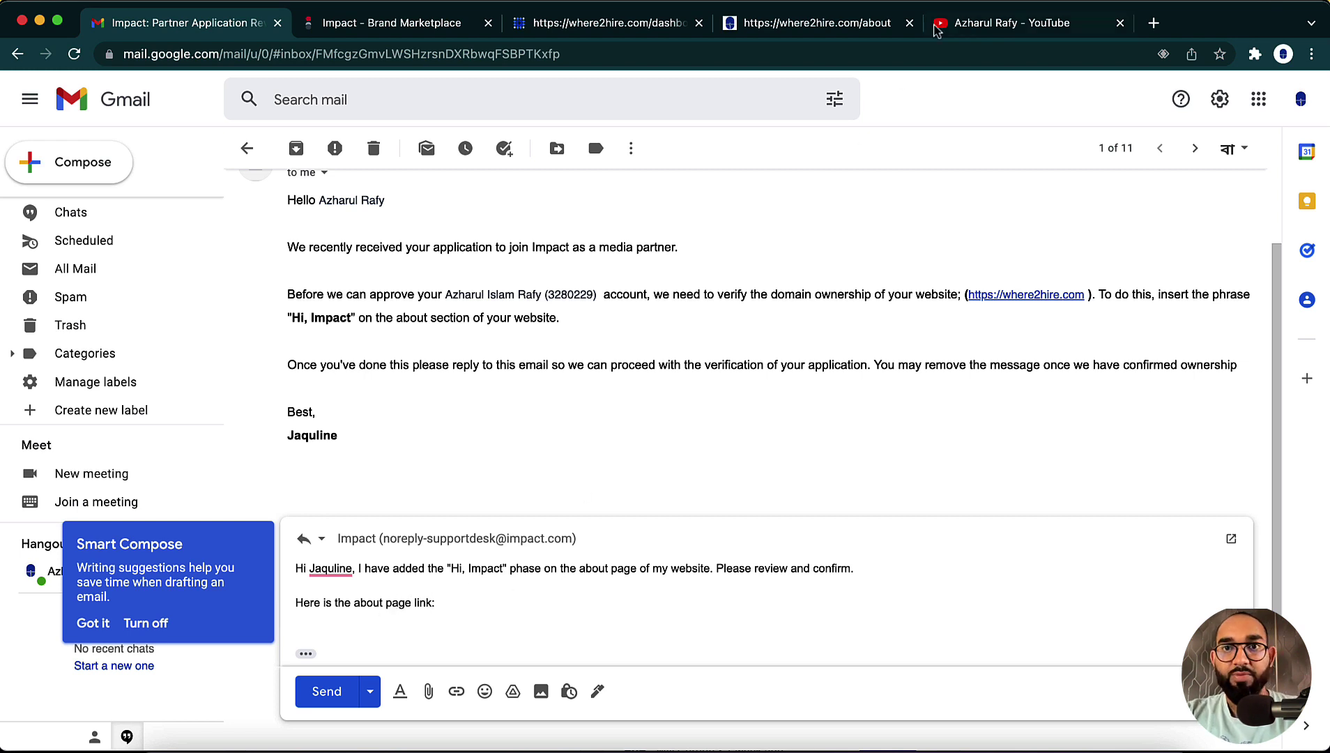
Copy the where2hire.com/about web address from the About page tab.
left_click(793, 28)
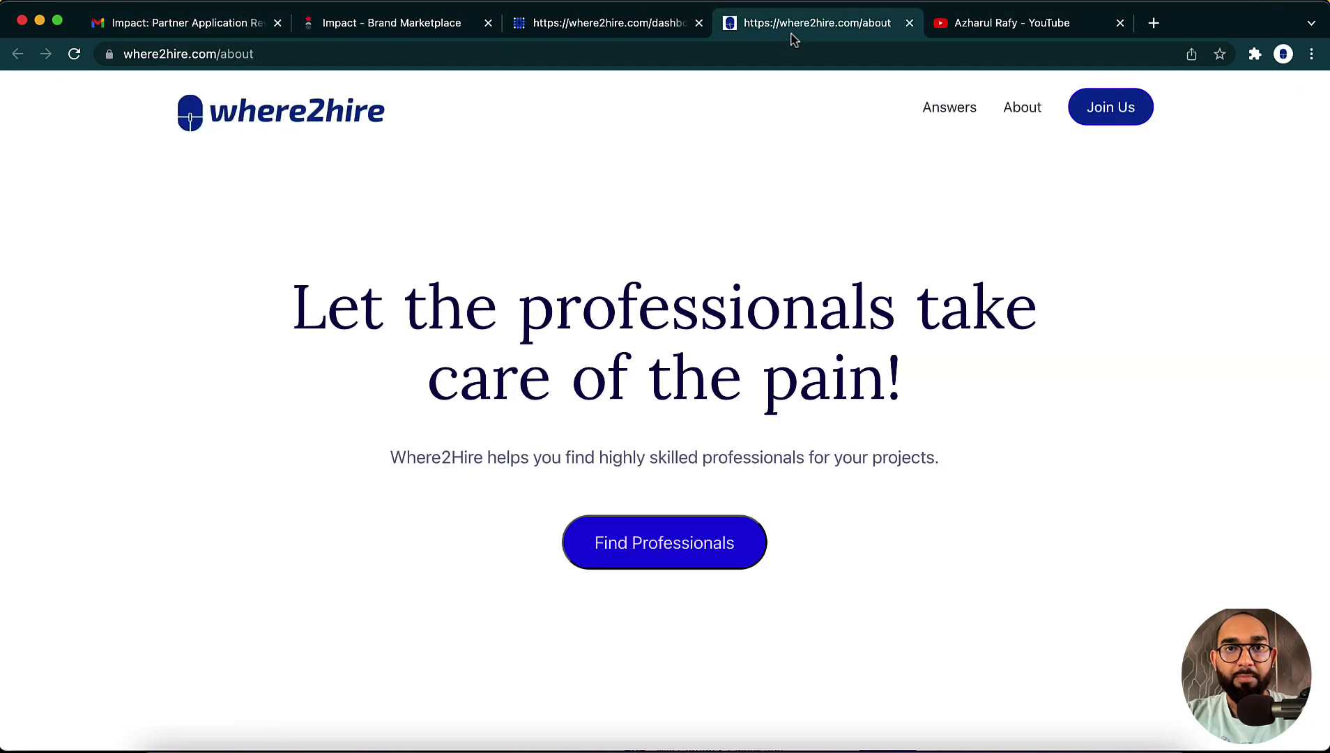
left_click(604, 61)
key("BackSpace")
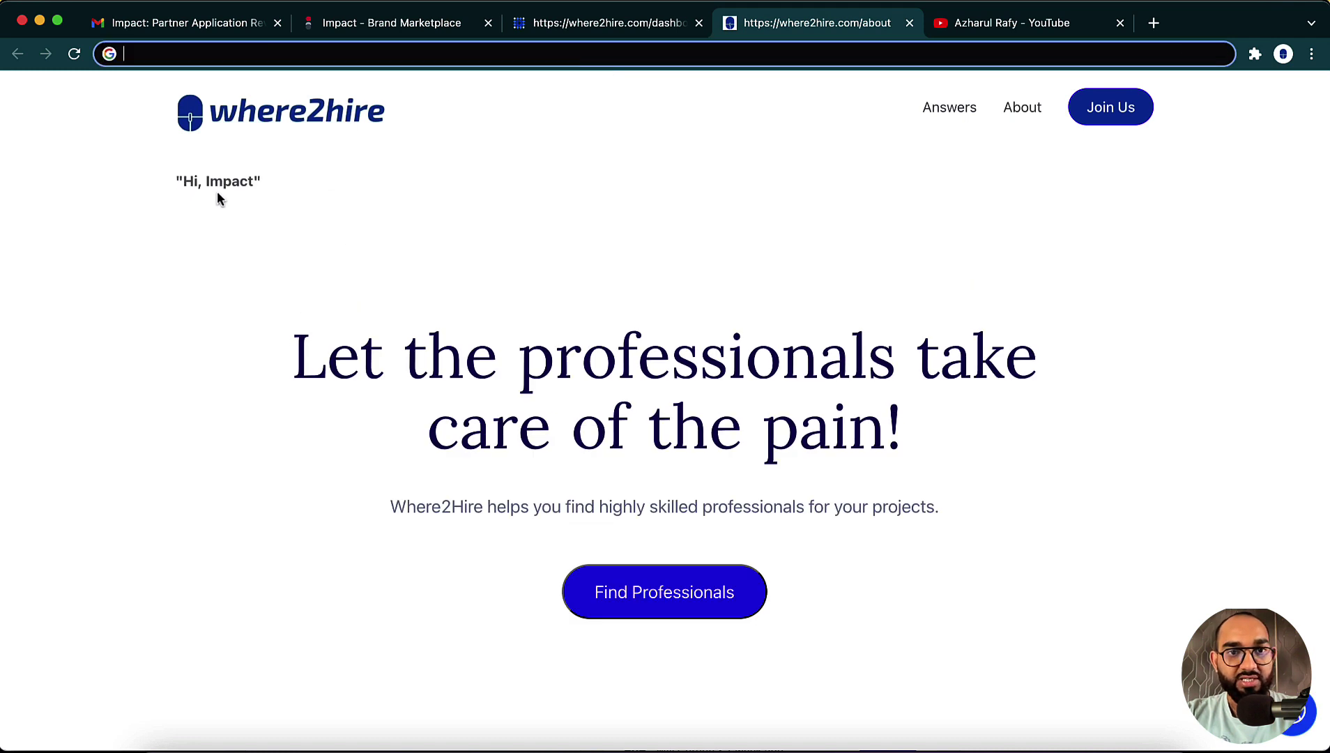
scroll(340, 172, "up", 1)
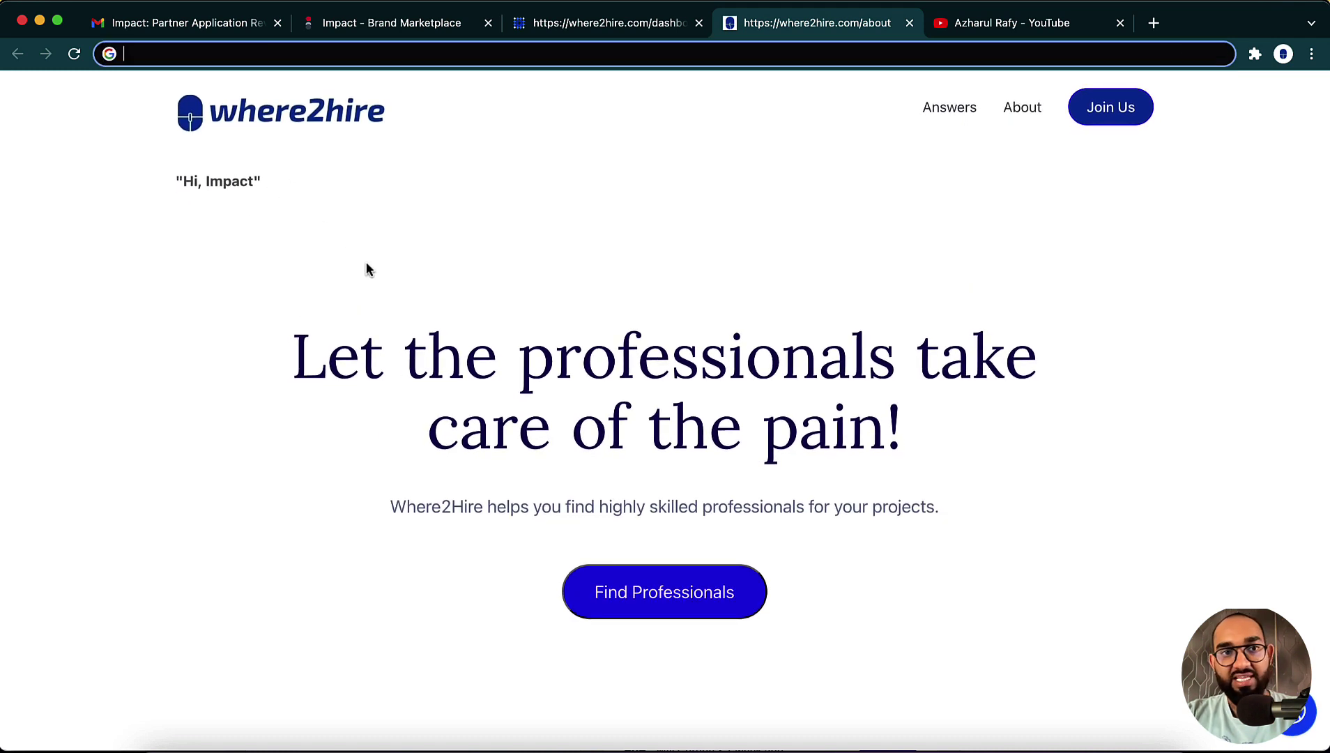
Paste the link into the reply, sign it "Azharul", and send it.
left_click(164, 23)
type("https://where2hire.com/about")
key("Return")
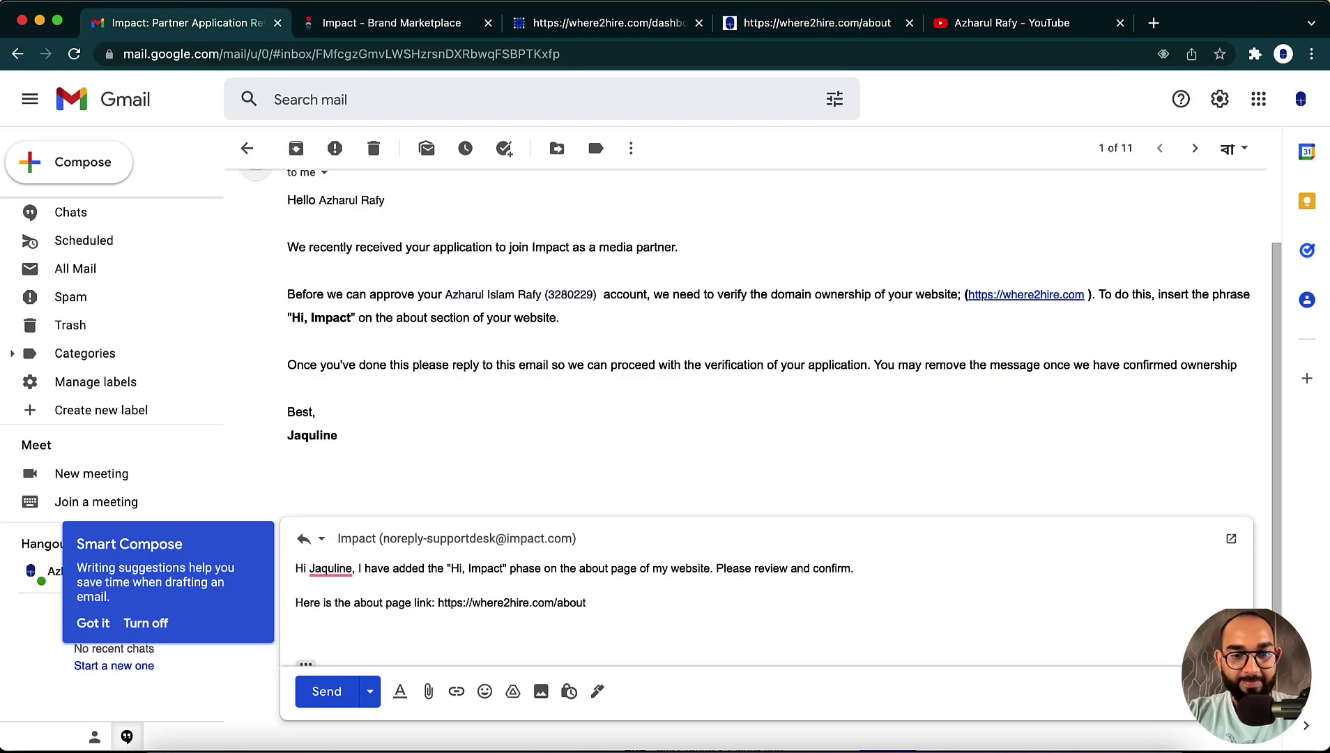
type("Thank you.")
key("Return")
type("Azharul")
left_click(326, 691)
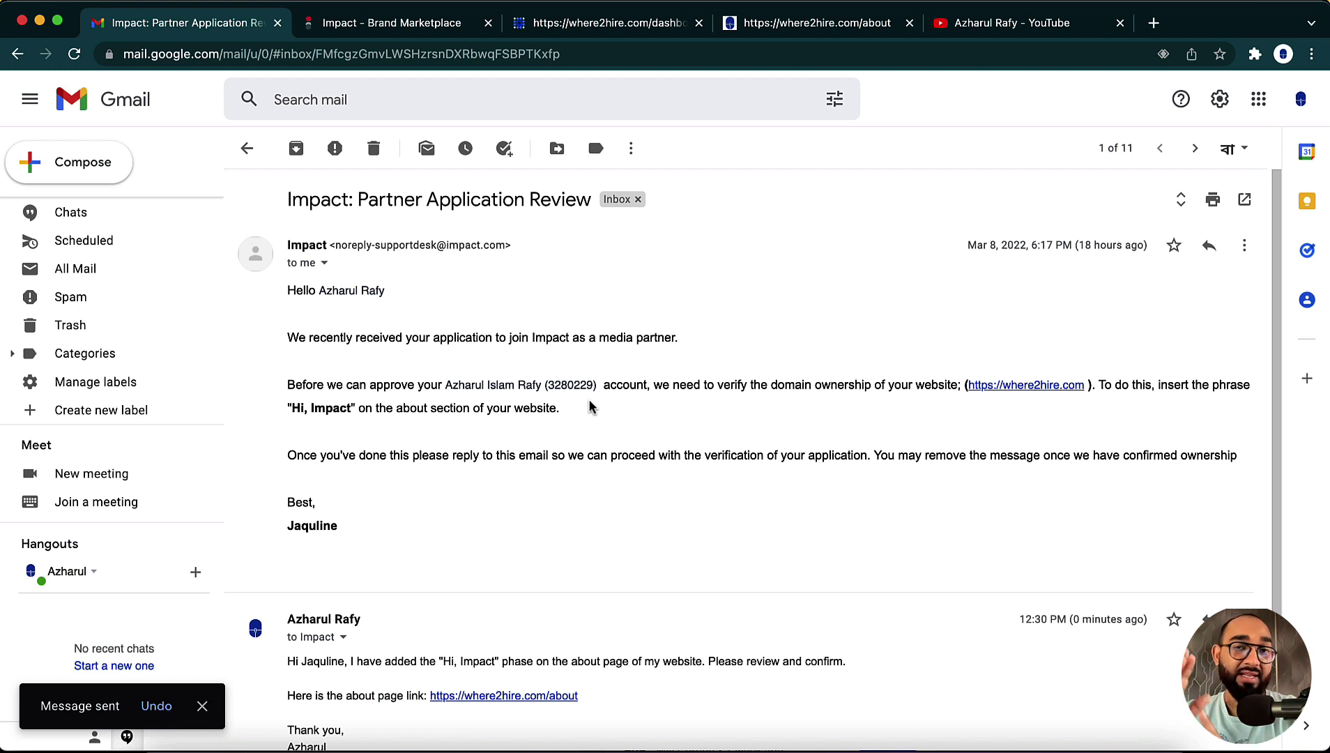
Check the "Hi, Impact" text on the live About page, then view Impact's Brand Marketplace.
left_click(865, 23)
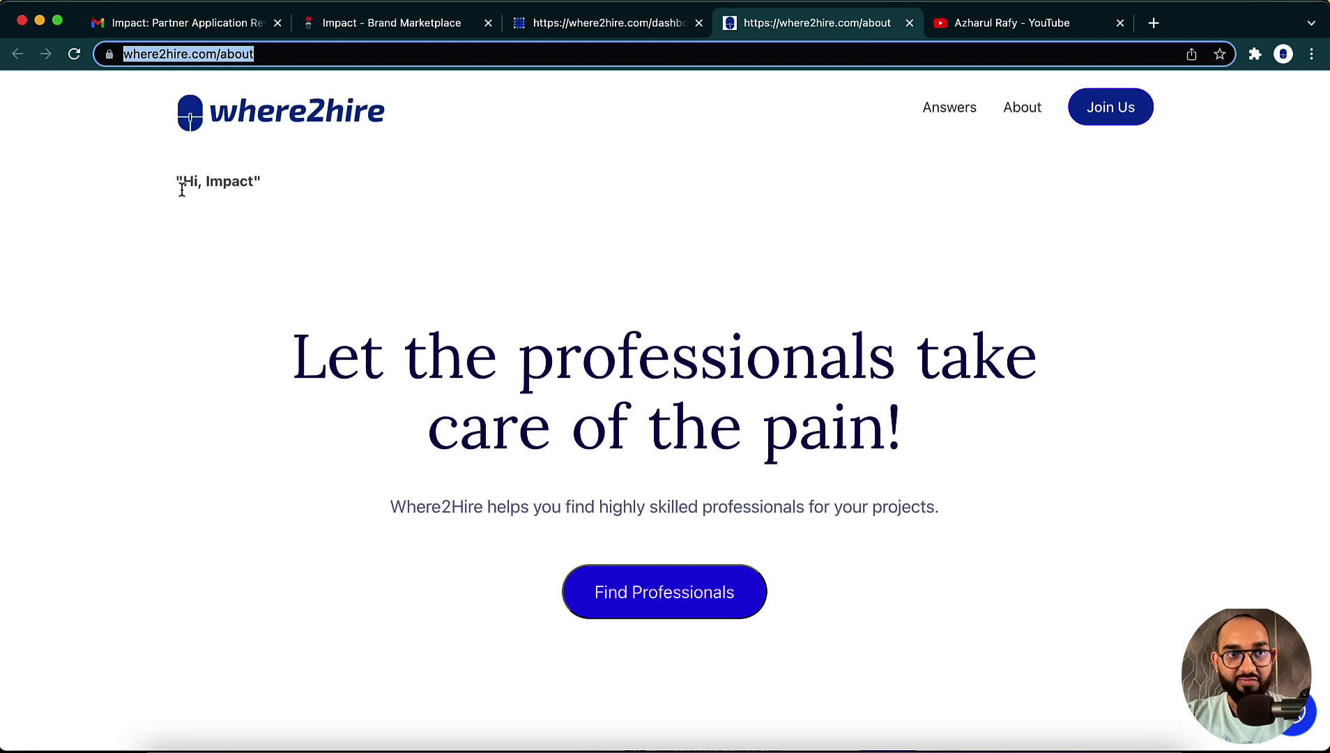
triple_click(218, 186)
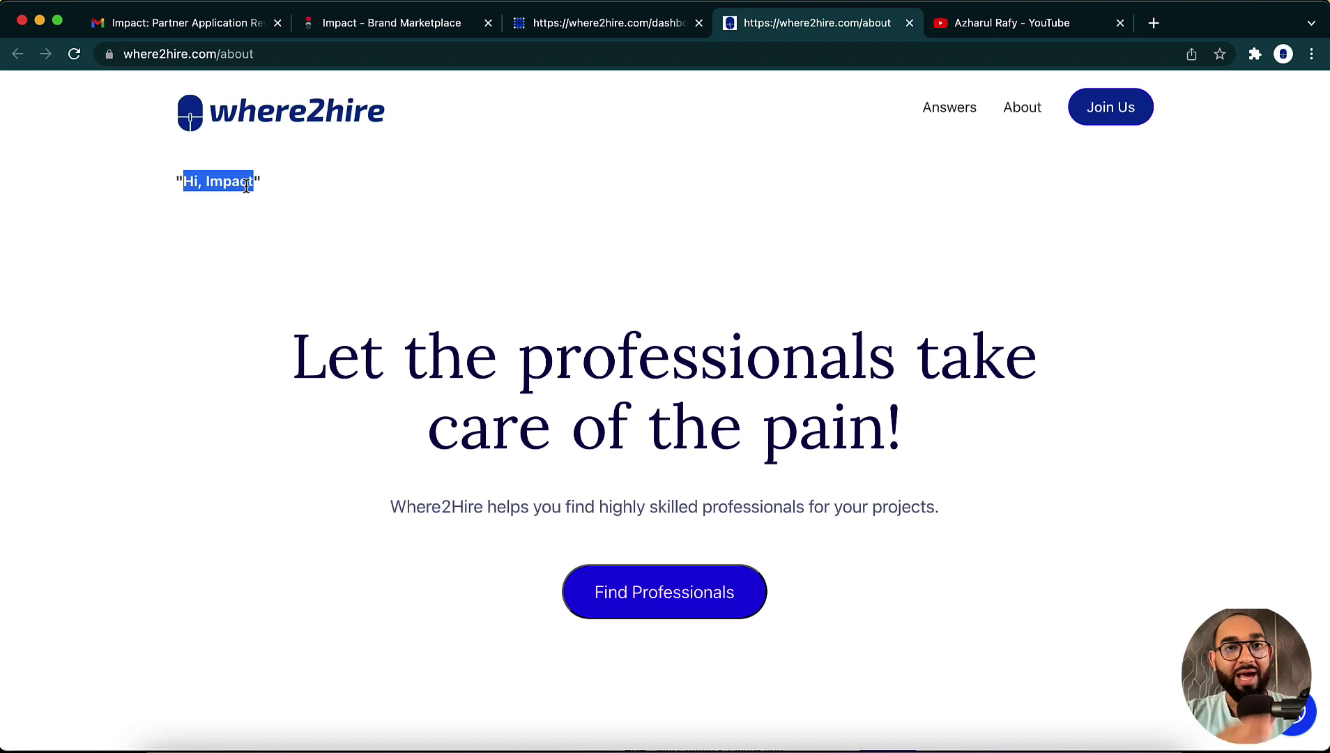
left_click(342, 27)
scroll(486, 357, "down", 3)
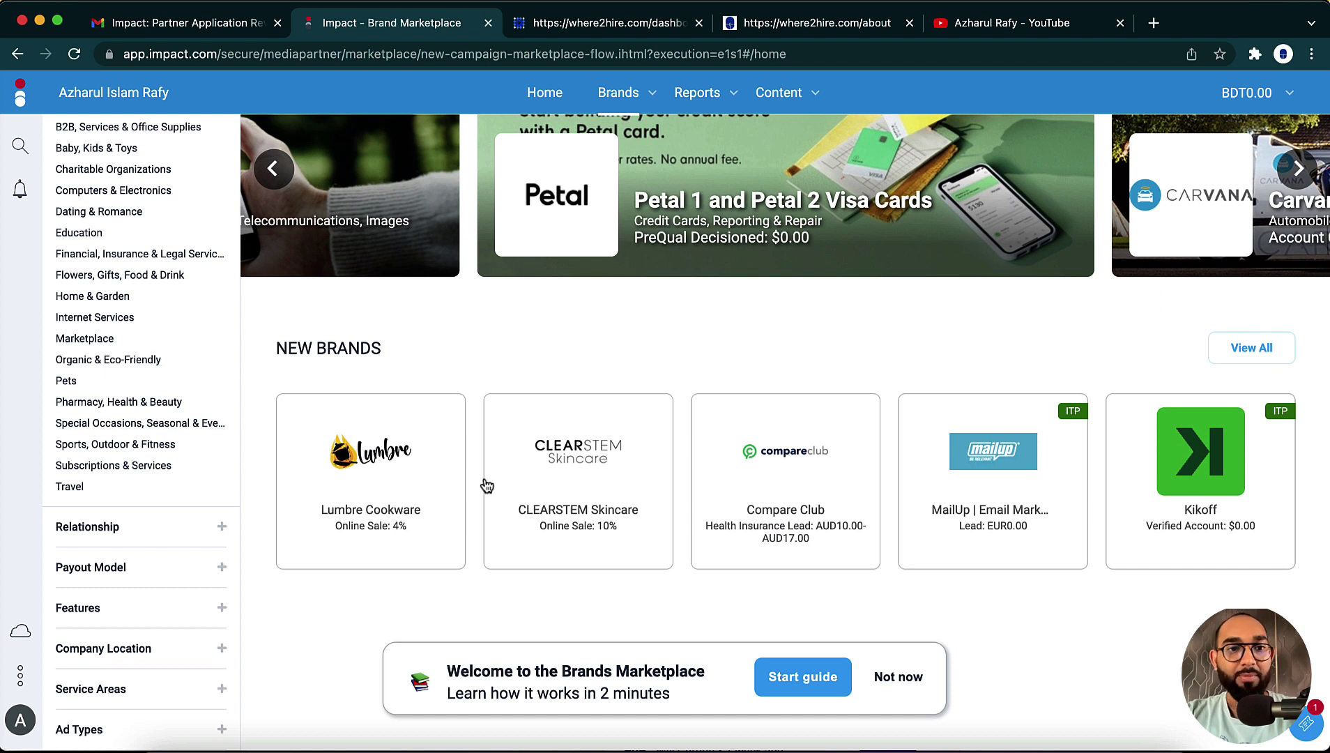
mouse_move(578, 480)
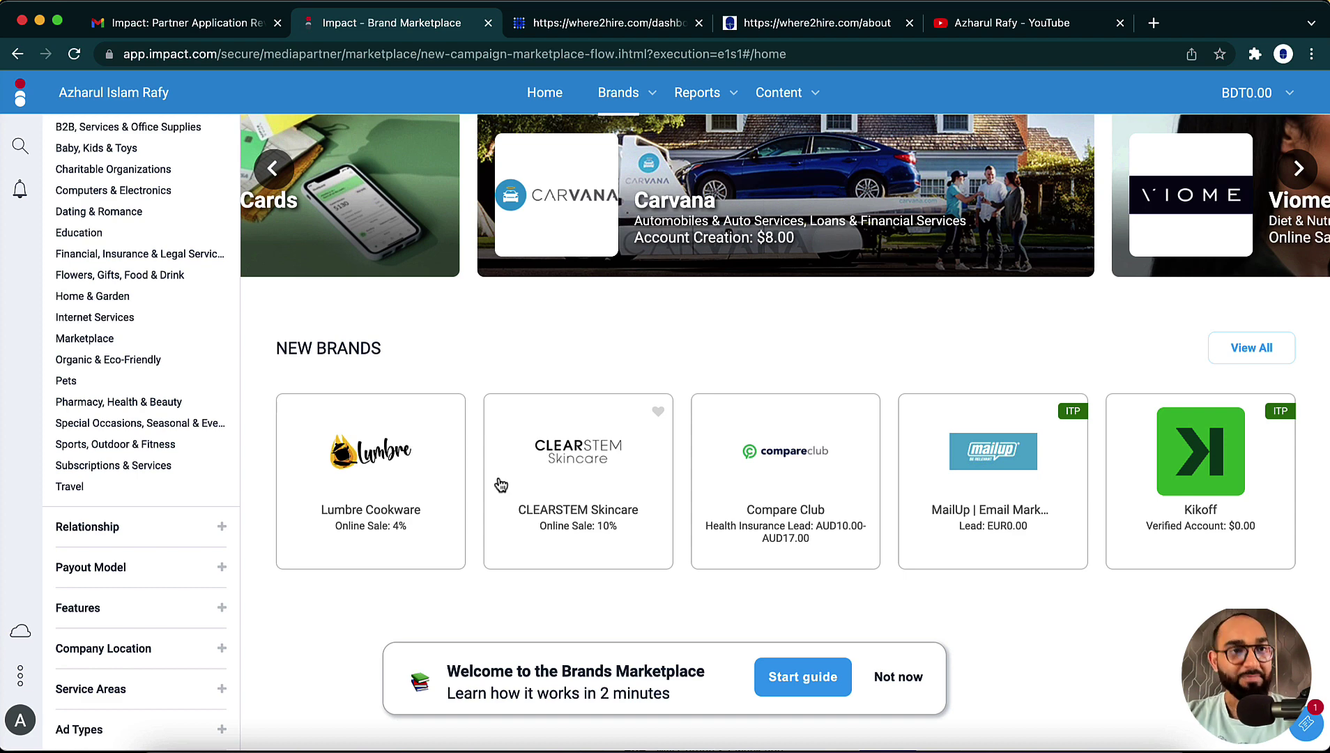
Bring the YouTube channel's About page back into view.
left_click(969, 27)
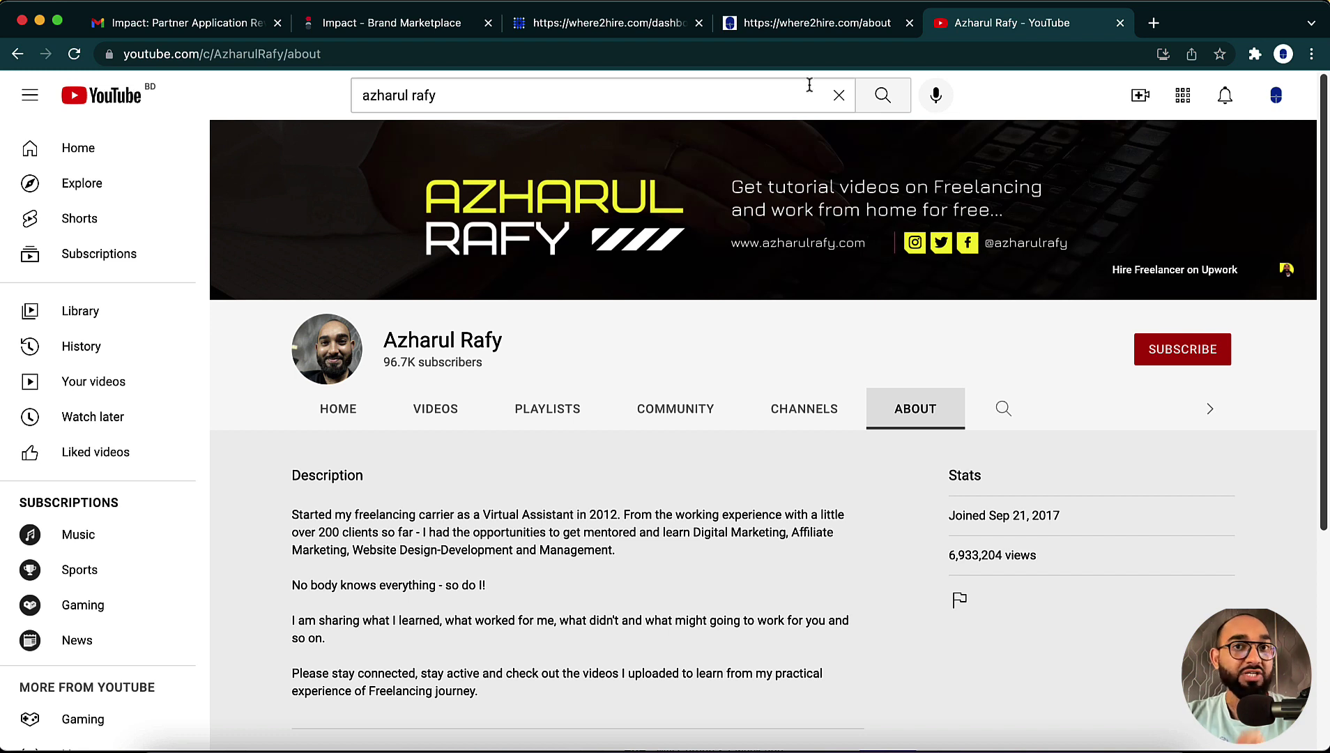
Search for "pinterest" in a new browser tab.
left_click(1153, 23)
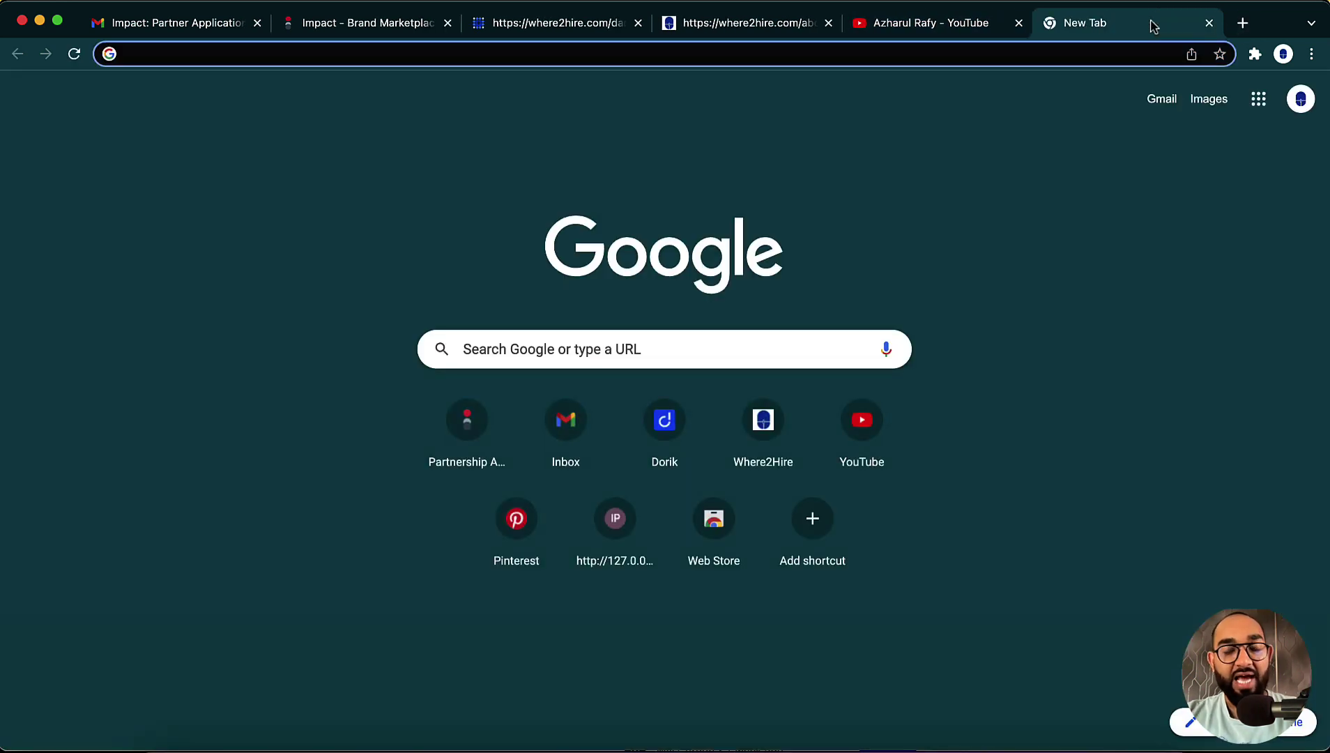
type("pinterest")
key("Return")
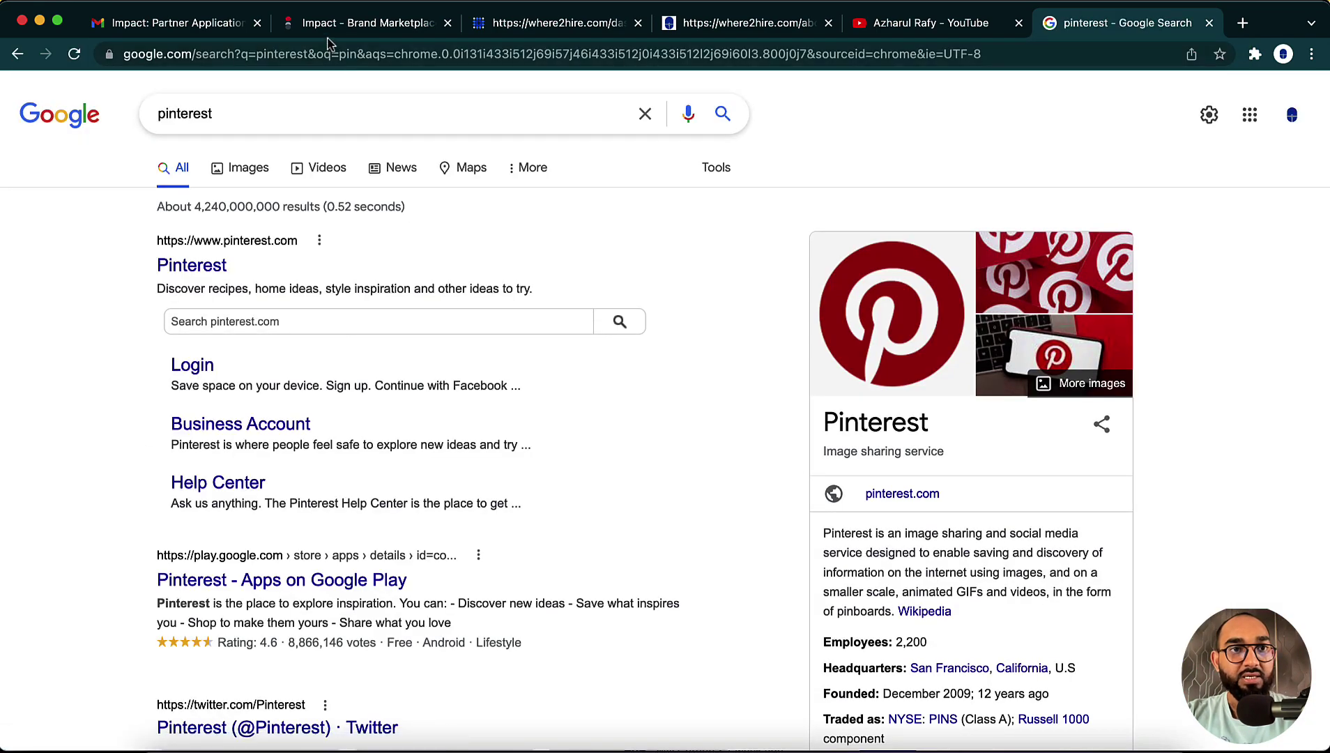
left_click(342, 23)
left_click(1163, 10)
Open the Wher2Hire Pinterest profile from the address suggestions, then return to the Impact email.
left_click(1083, 50)
type("pinte")
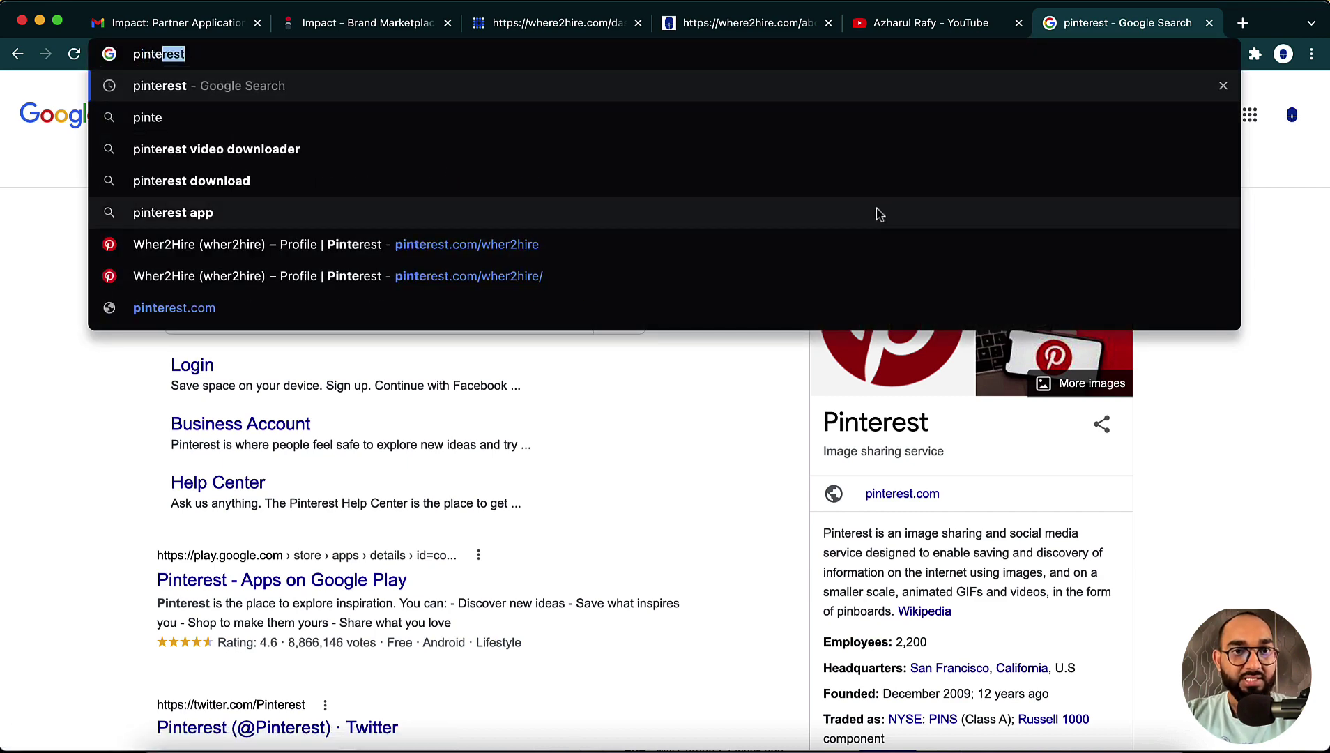
key("Down")
key("Down")
key("Down")
key("Return")
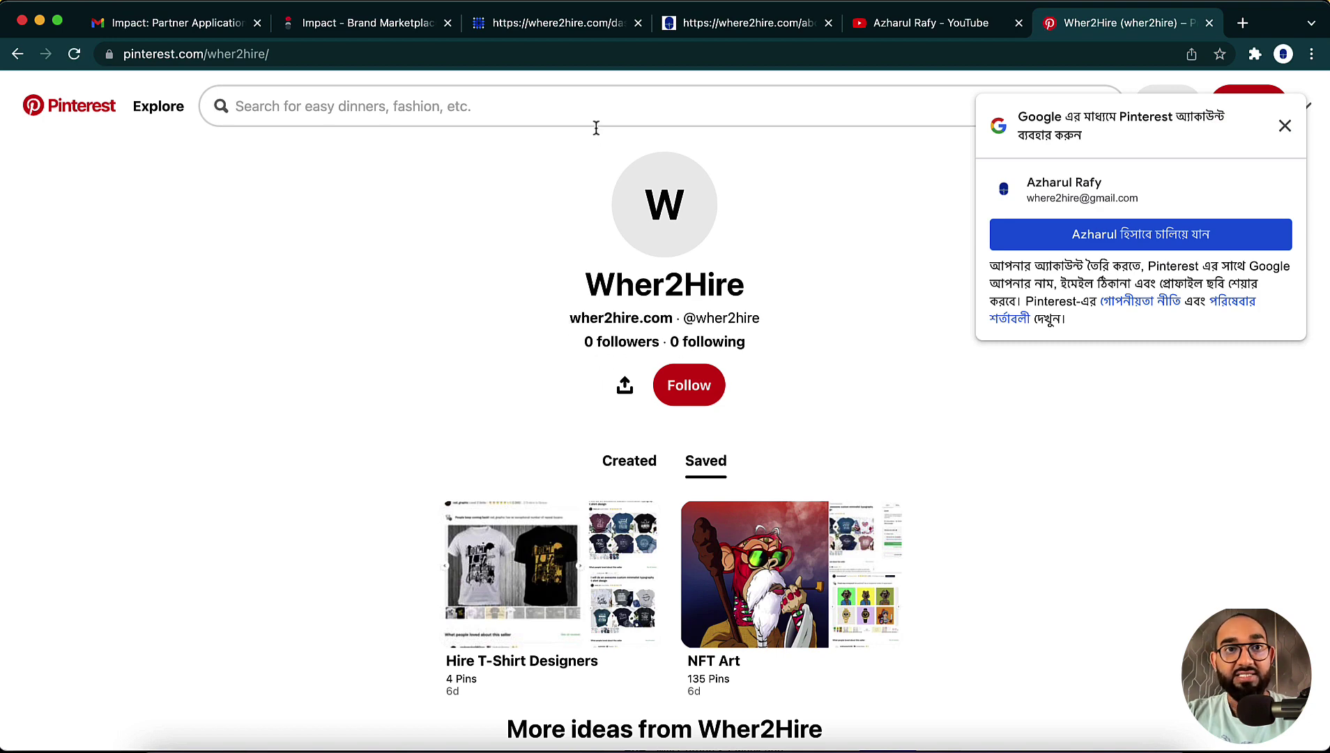
left_click(209, 28)
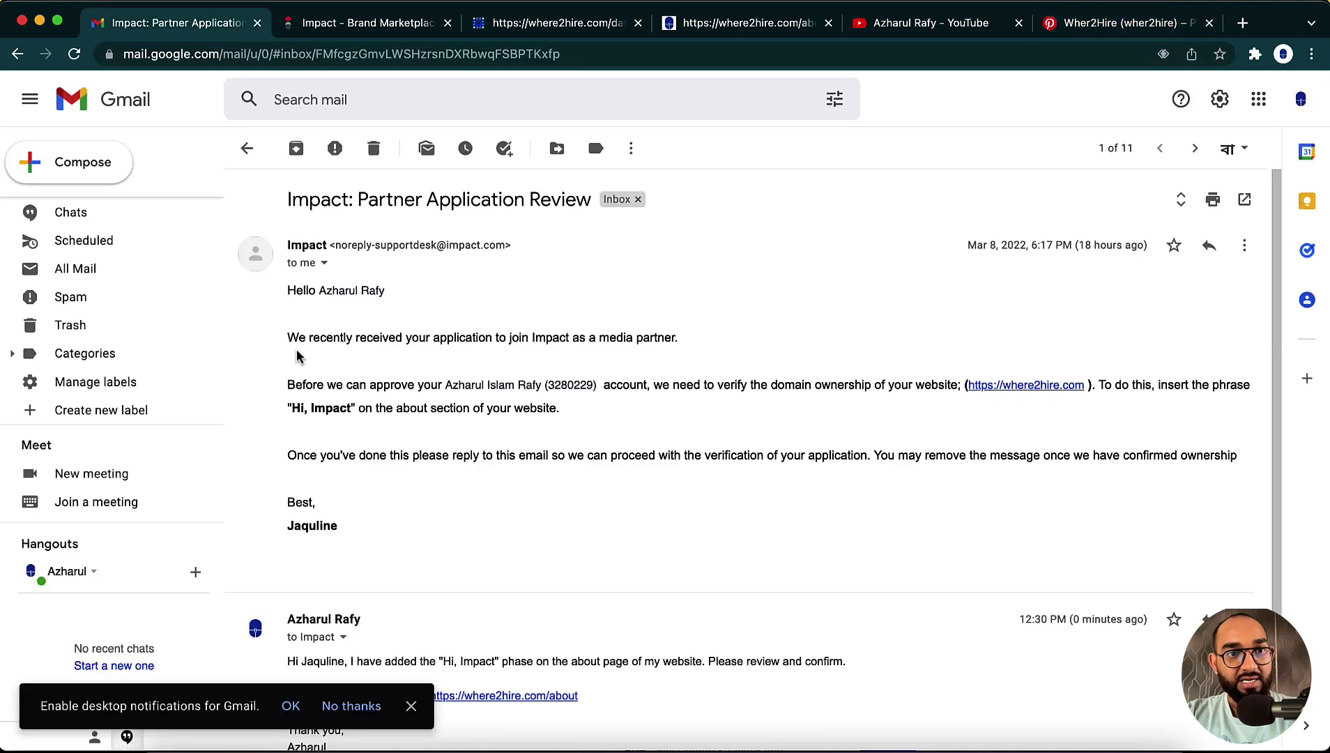
left_click_drag(290, 408, 351, 408)
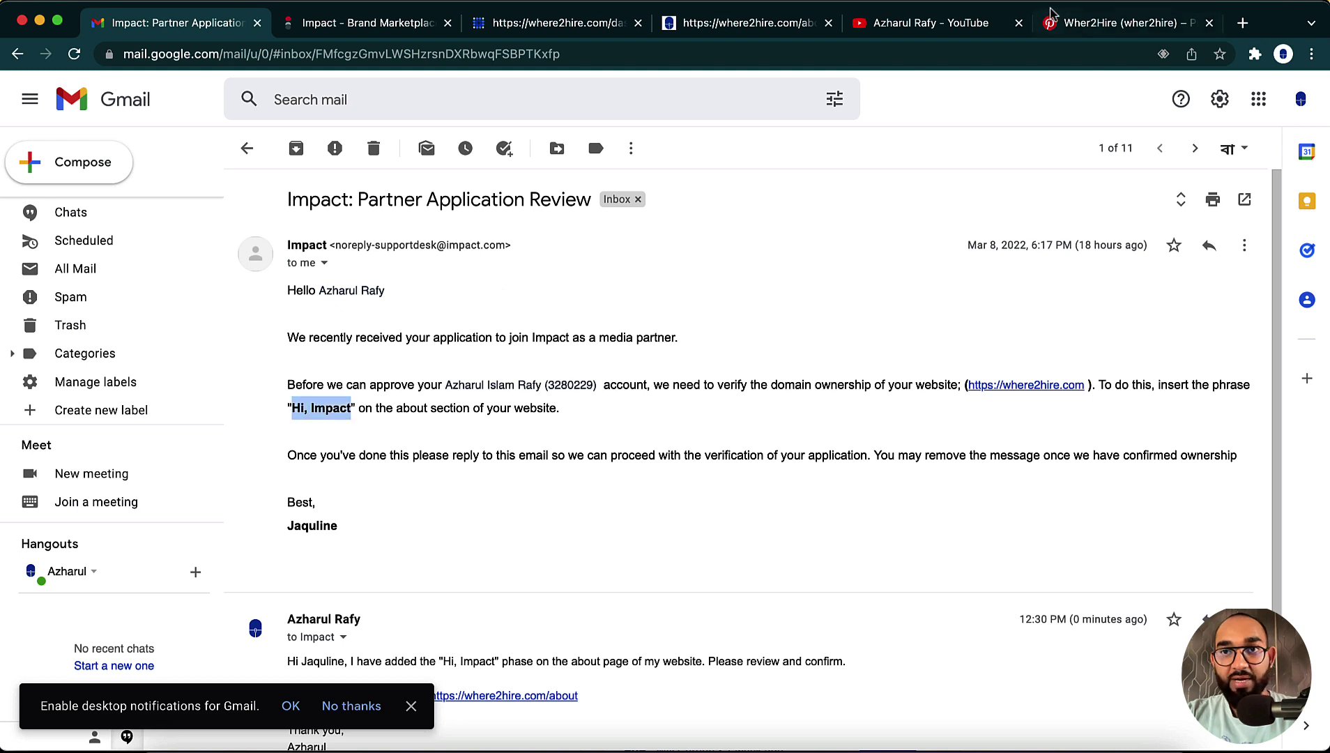
left_click(1087, 24)
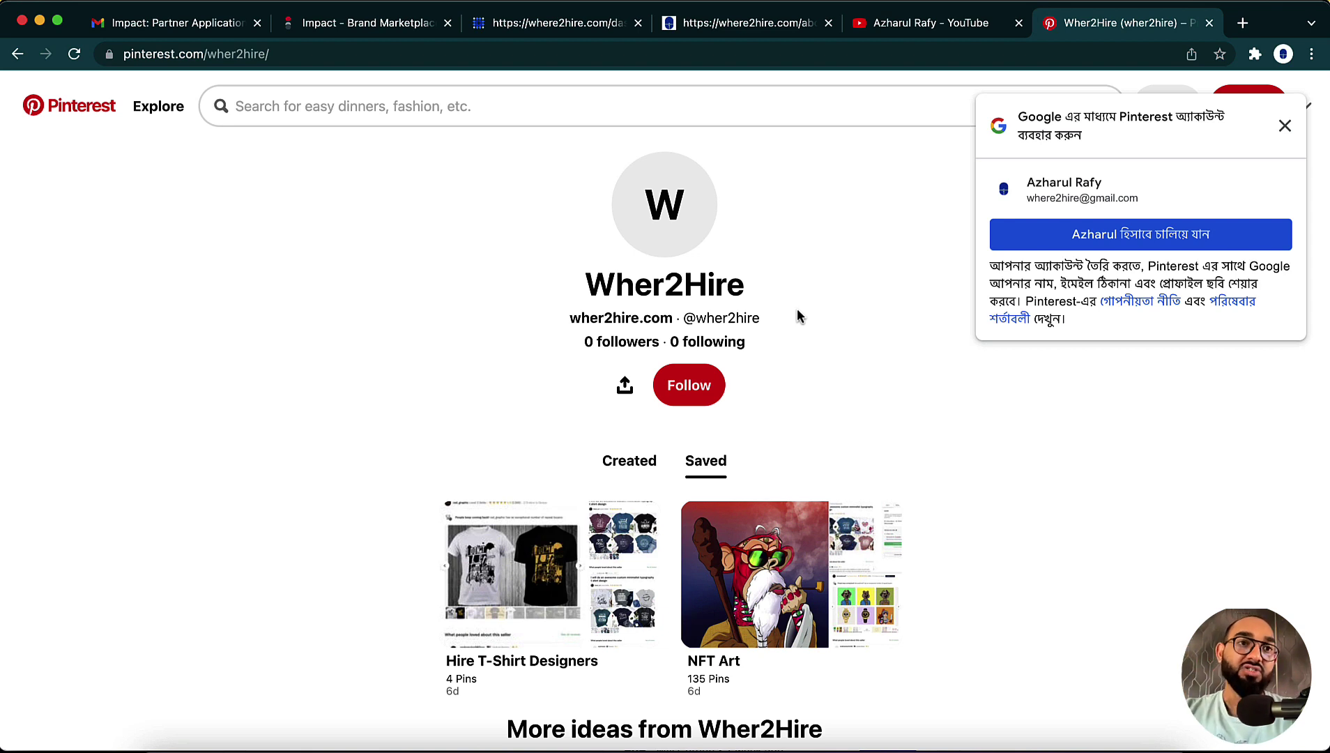
left_click(213, 35)
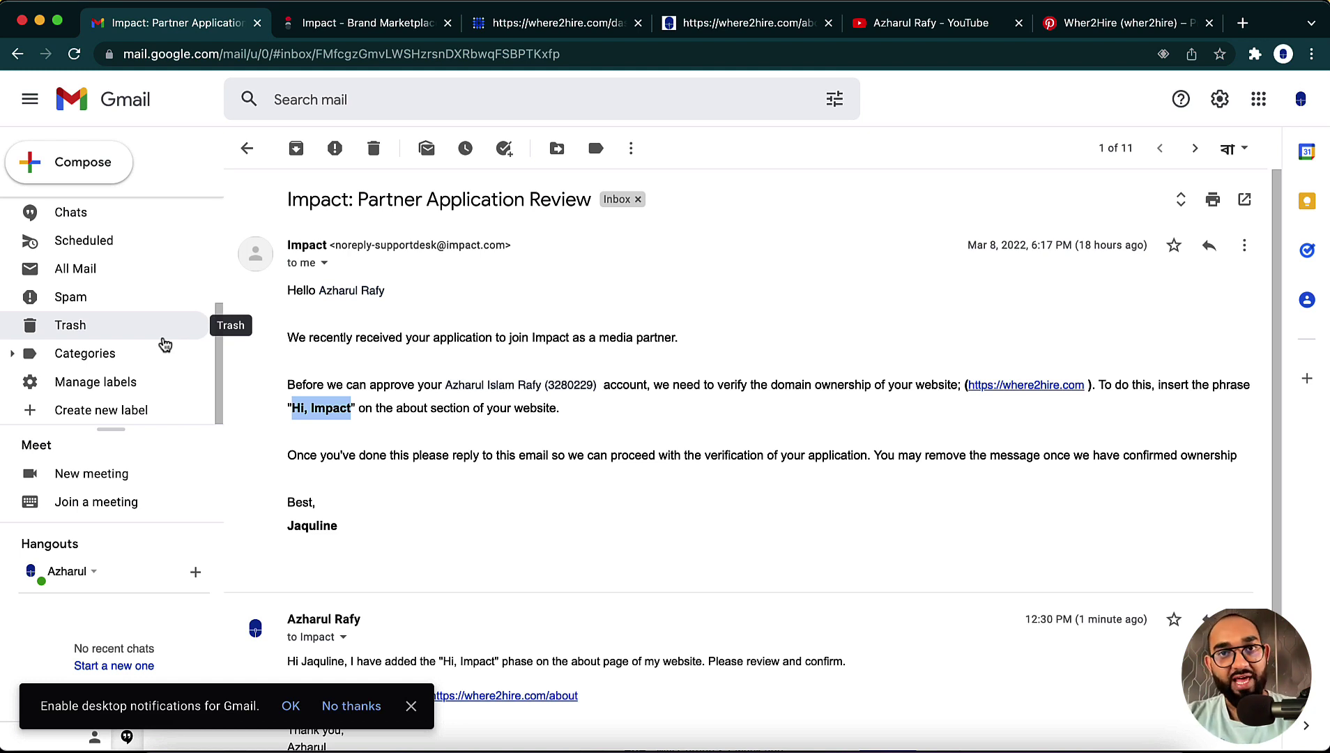
On the Azharul Rafy channel, browse playlists, return Home, and advance the Affiliate Marketing row.
left_click(961, 35)
left_click(547, 417)
scroll(221, 582, "down", 5)
scroll(314, 483, "up", 5)
left_click(337, 417)
scroll(364, 265, "down", 3)
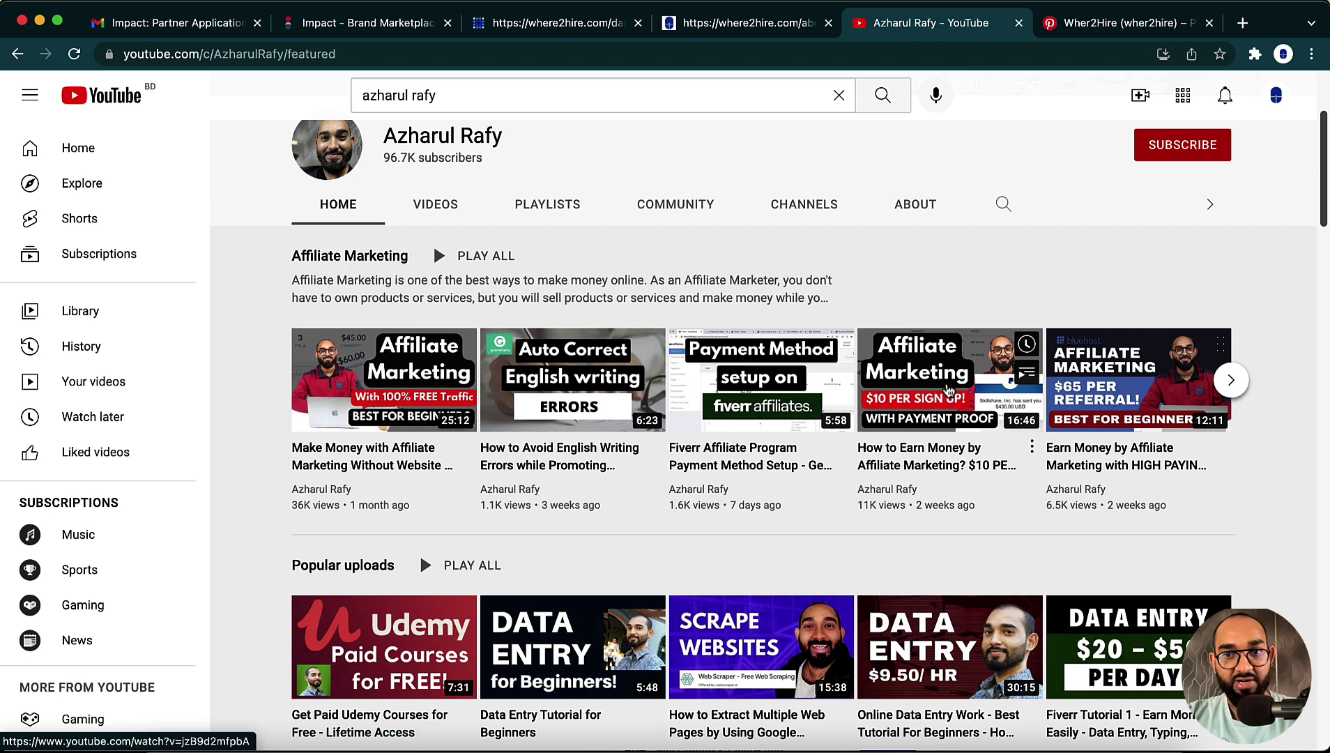
left_click(1231, 384)
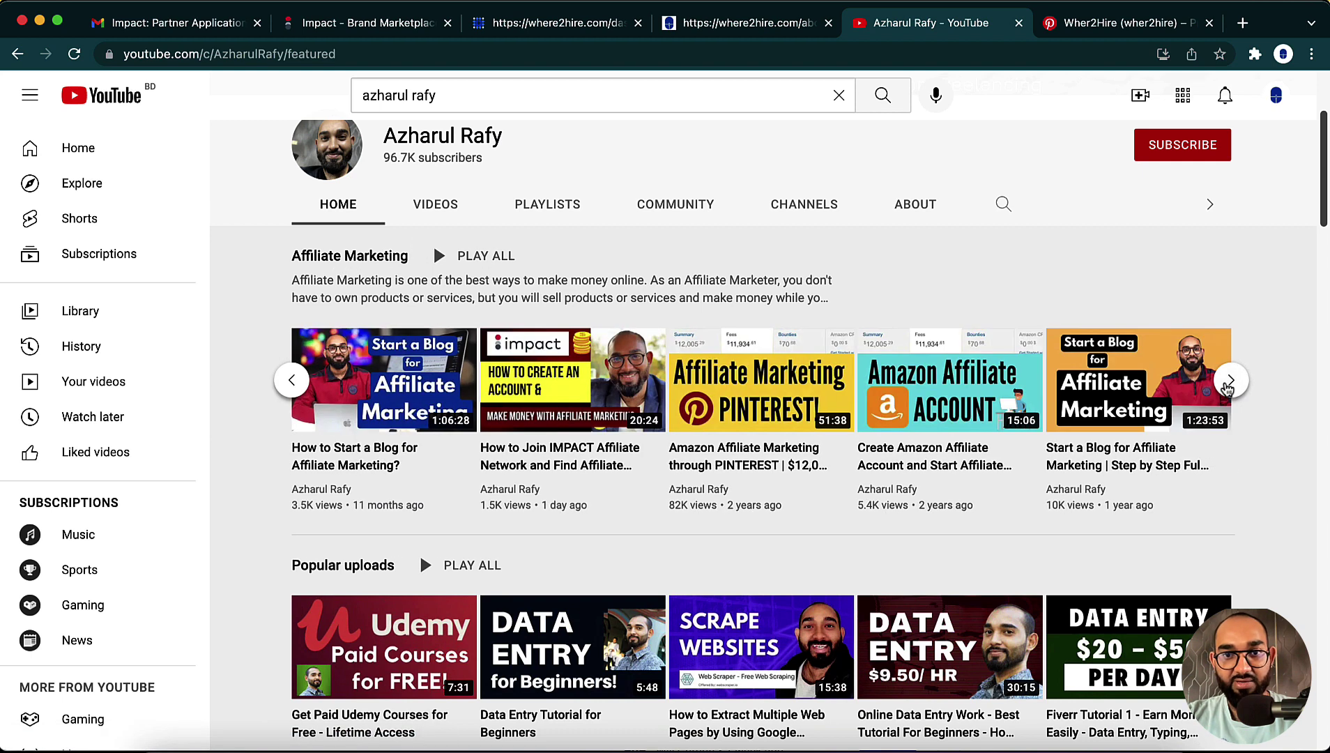